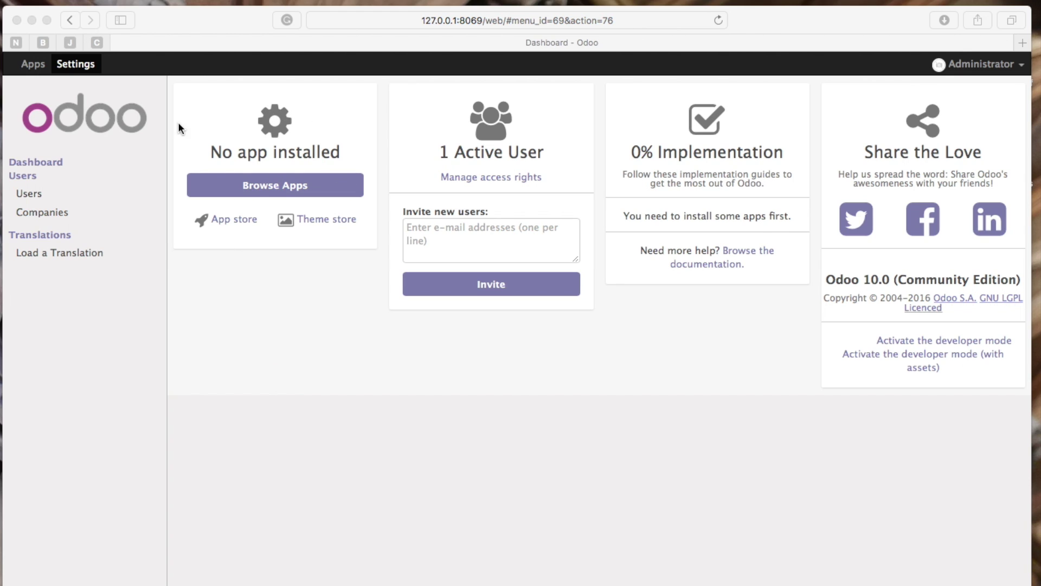
Step: Open the Apps page listing the 34 available modules, such as CRM, Sales and Inventory
click(34, 67)
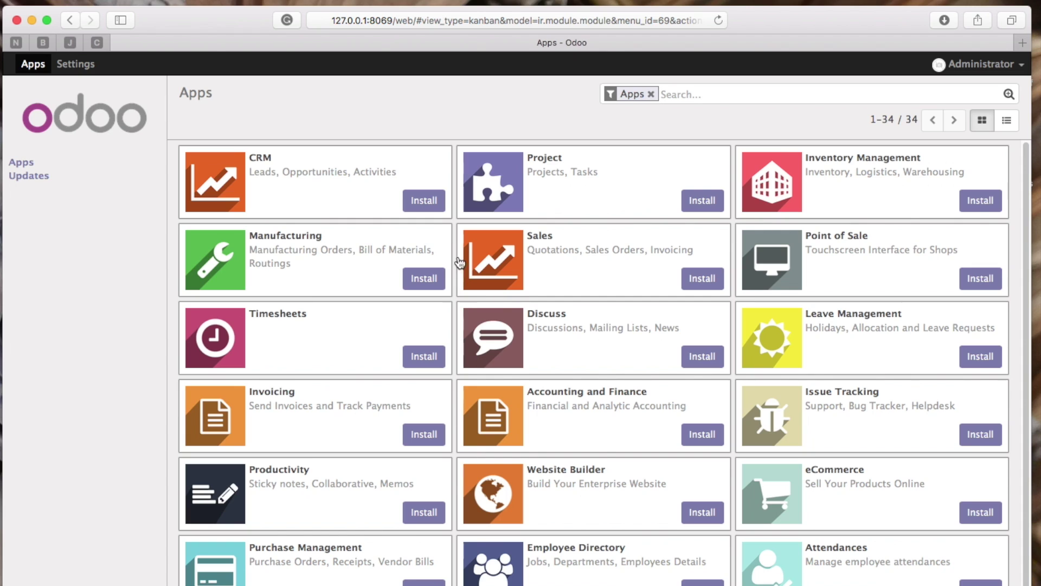
Step: Install the CRM, Sales and Inventory Management apps one after another
click(436, 202)
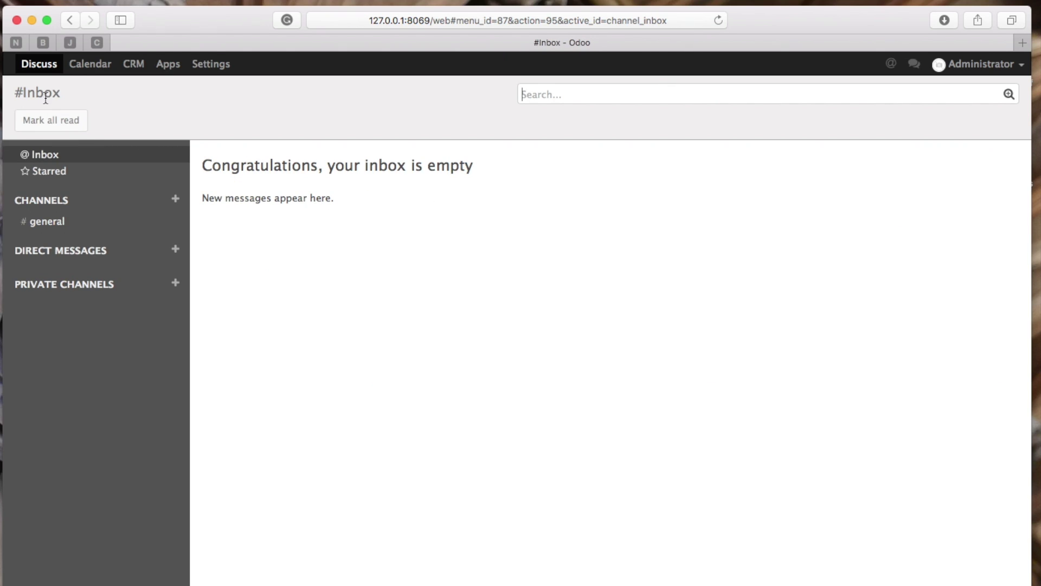
click(168, 65)
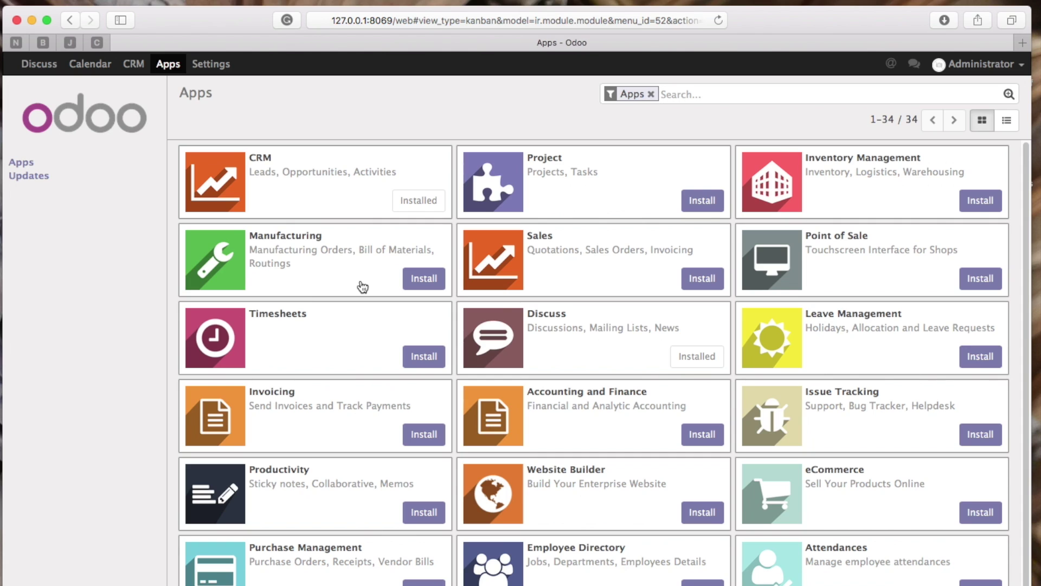
click(714, 276)
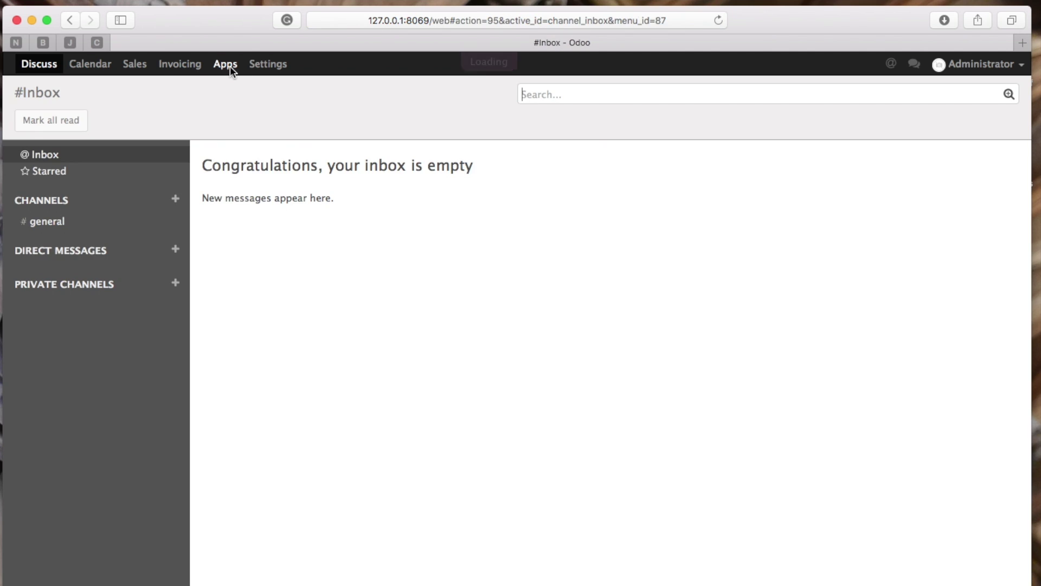
click(230, 66)
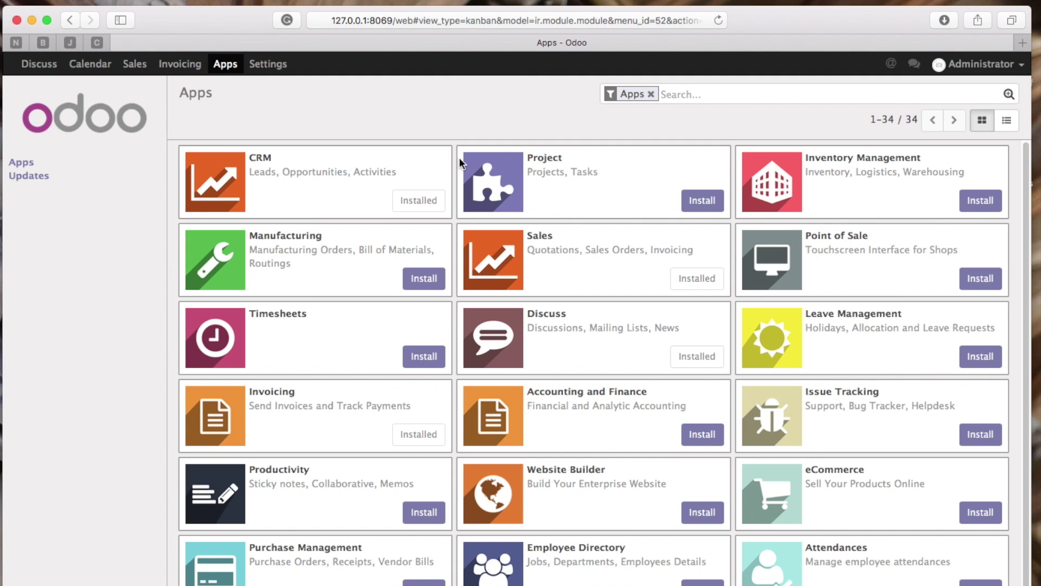
click(979, 203)
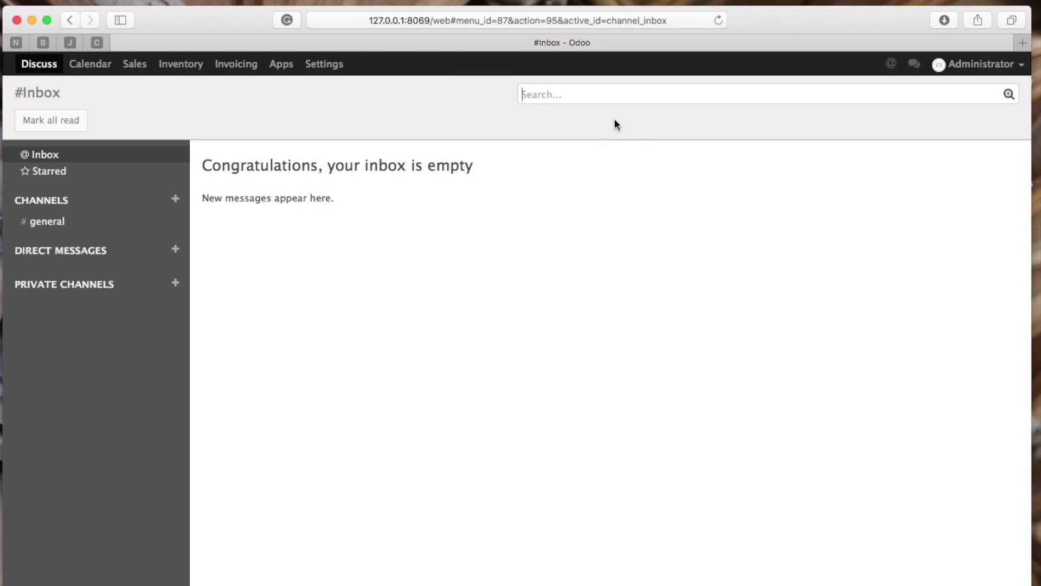
Step: Install the Purchase Management app from the Apps list
click(284, 66)
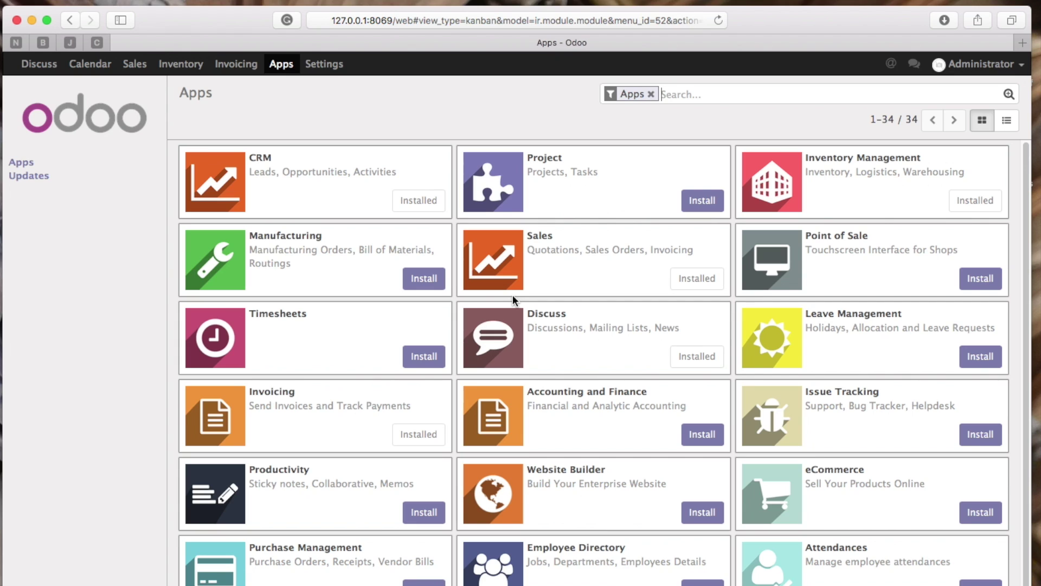
scroll(512, 294, down, 1)
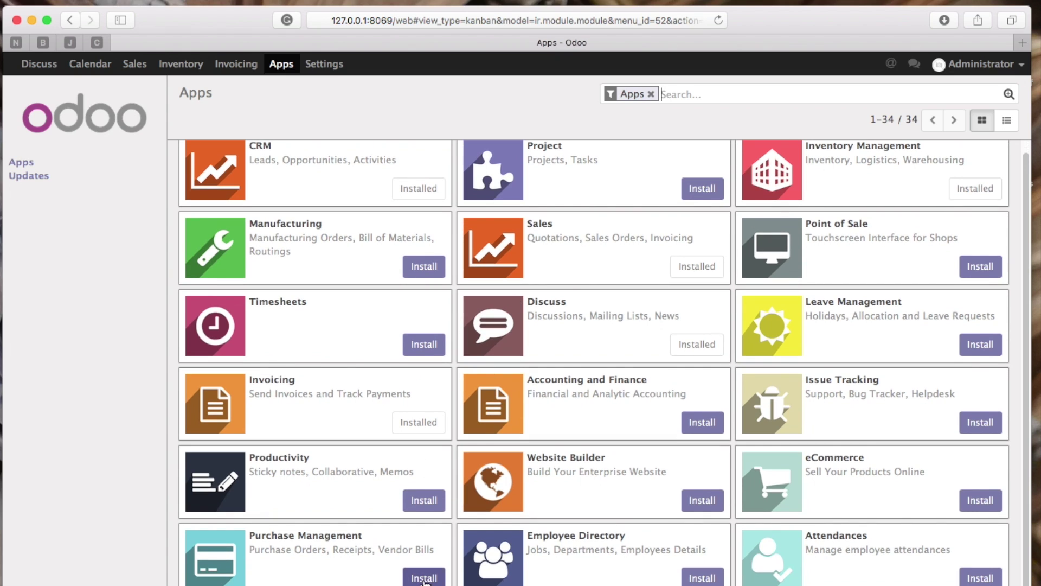
click(424, 578)
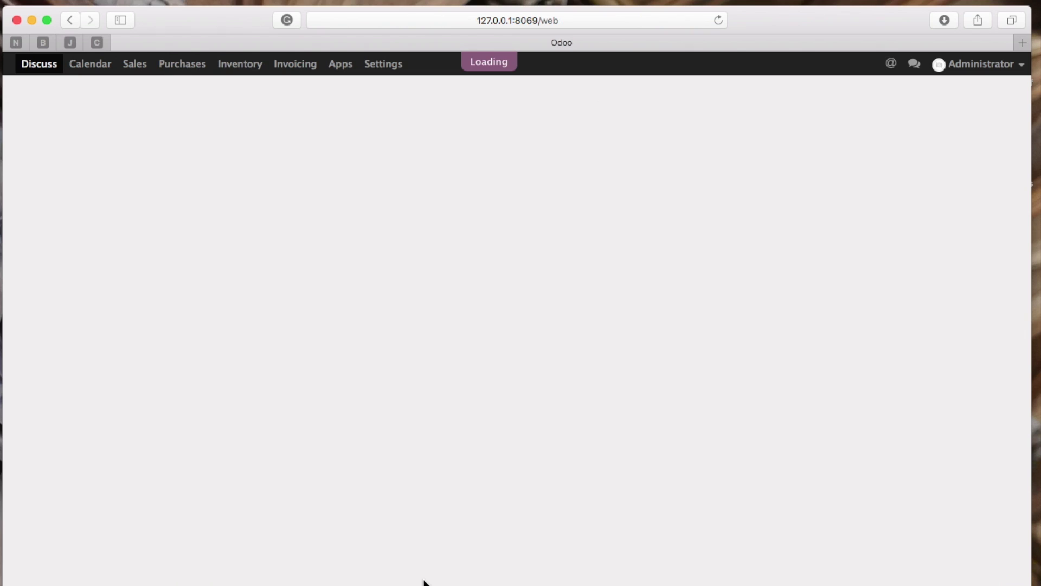
Step: Install the Accounting and Finance app, then the Website Builder app
click(340, 64)
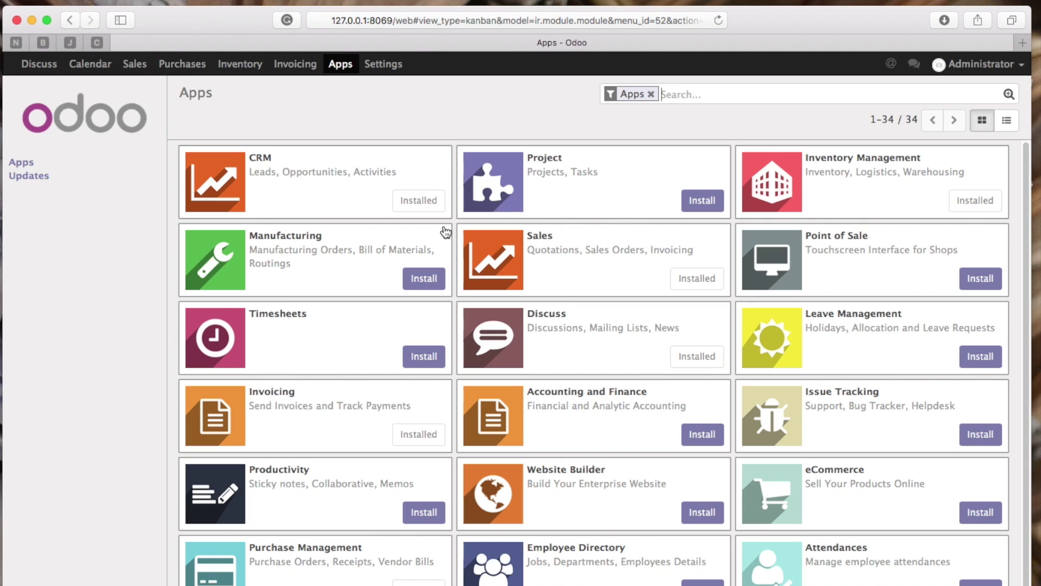
scroll(556, 343, down, 2)
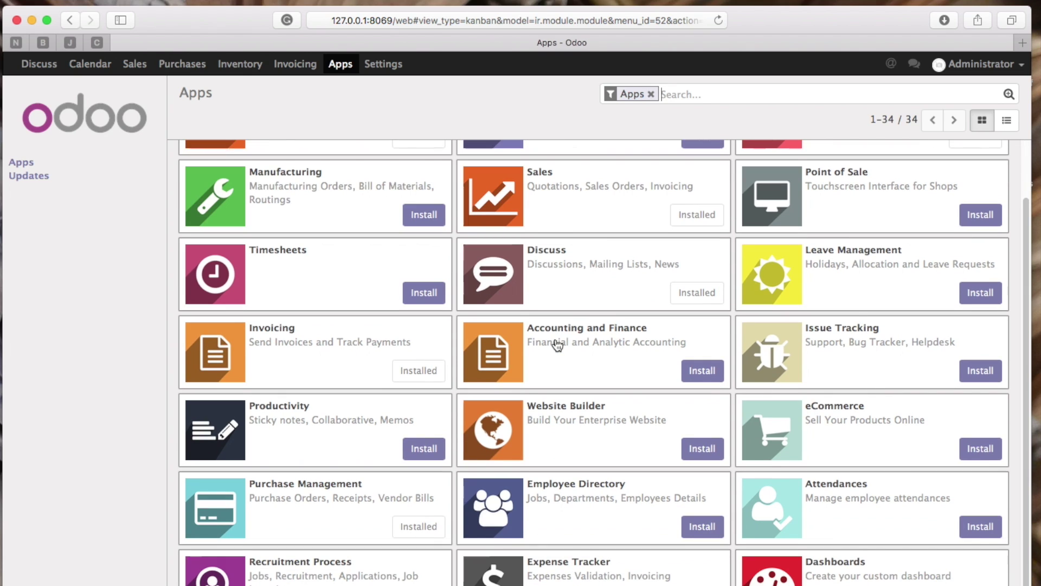
scroll(557, 345, down, 2)
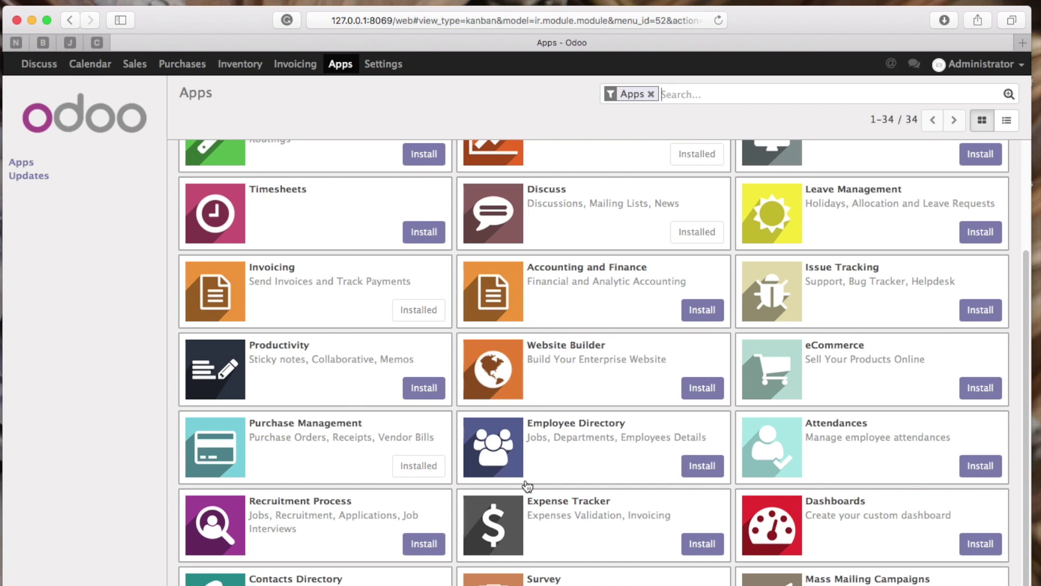
scroll(519, 523, up, 4)
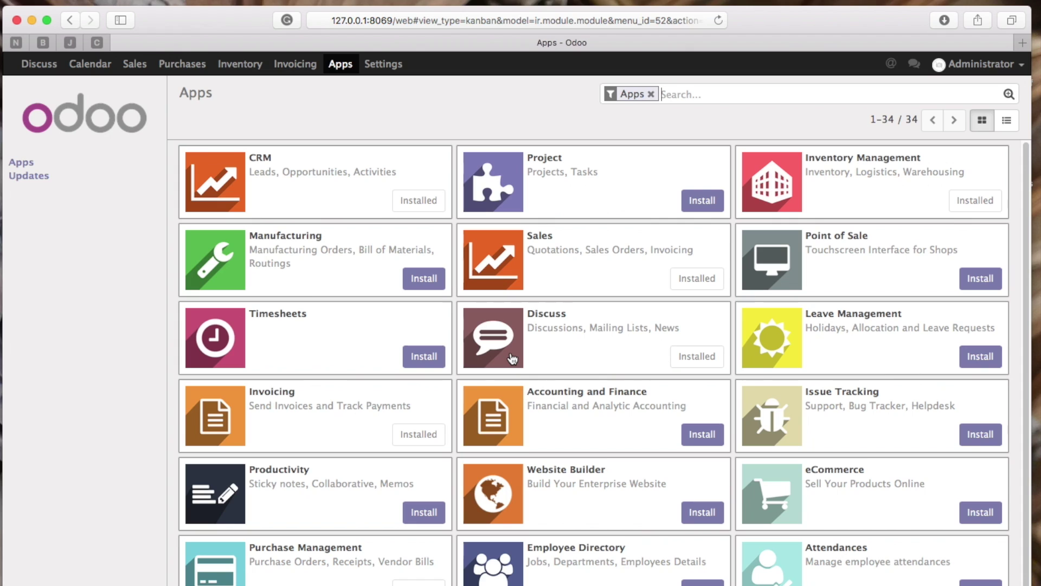
click(697, 434)
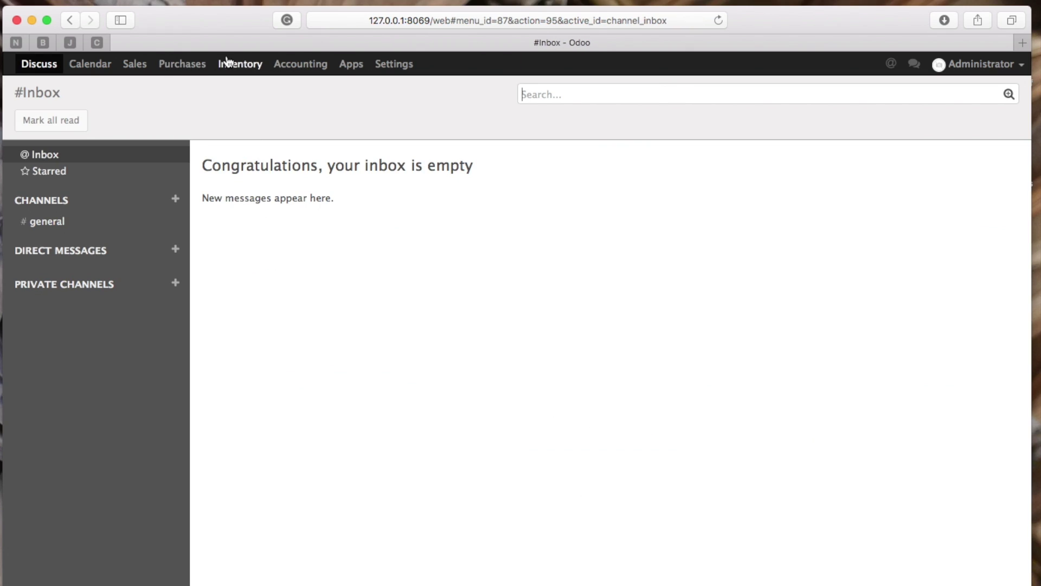
click(345, 66)
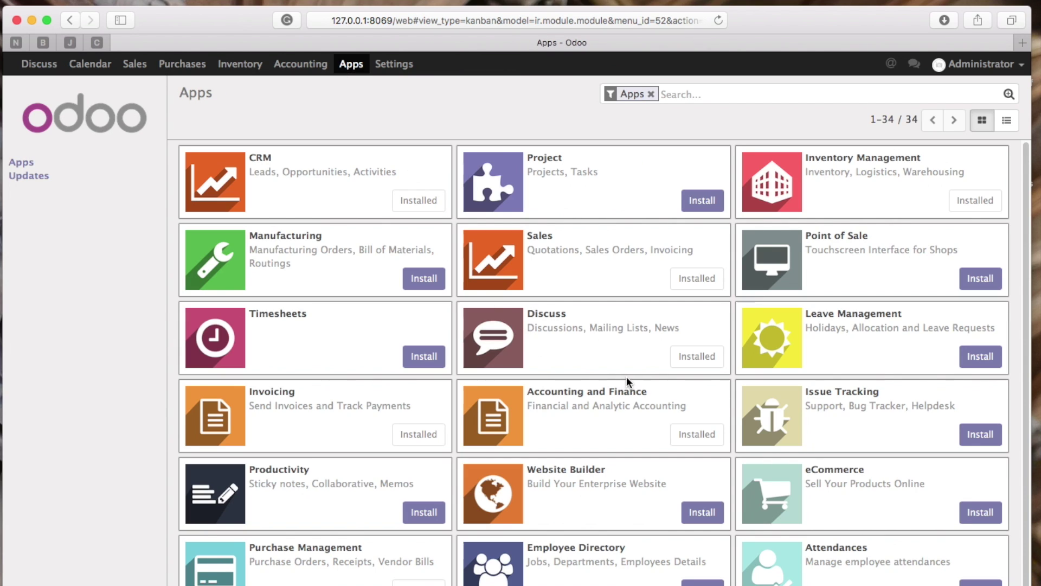
click(703, 513)
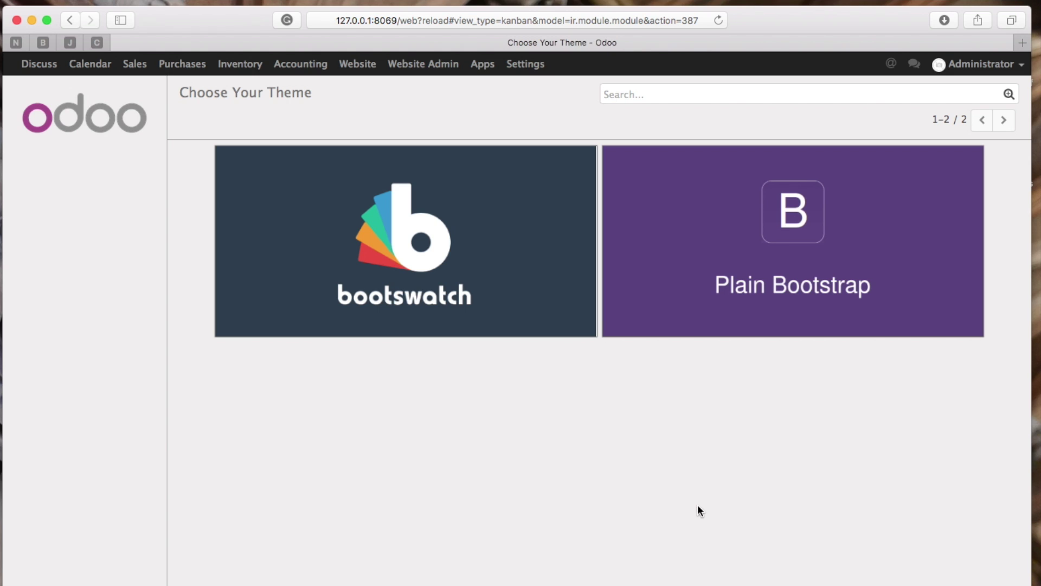
Step: Choose and install the Plain Bootstrap theme for the website
mouse_move(780, 243)
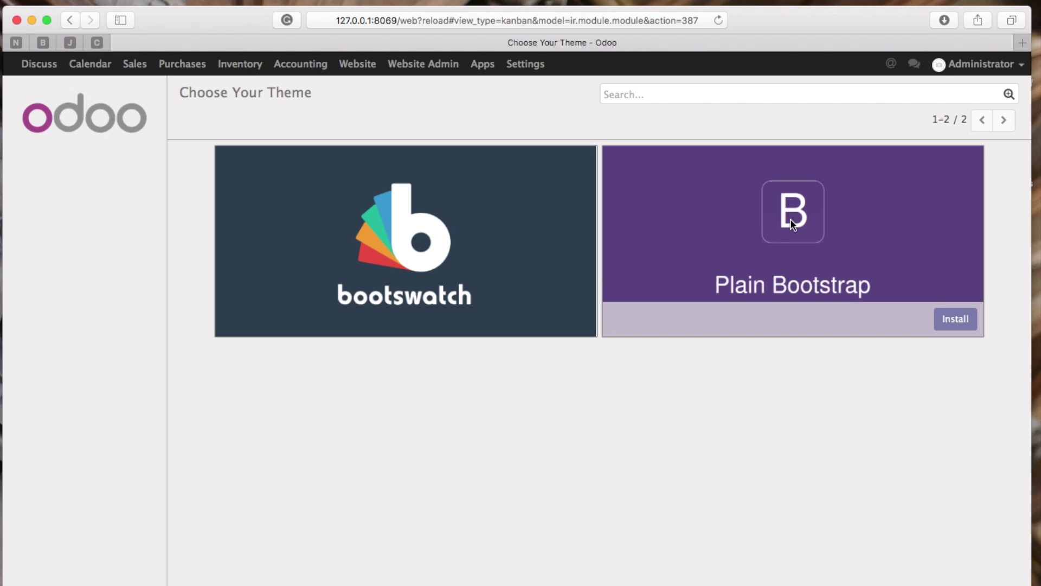
click(939, 327)
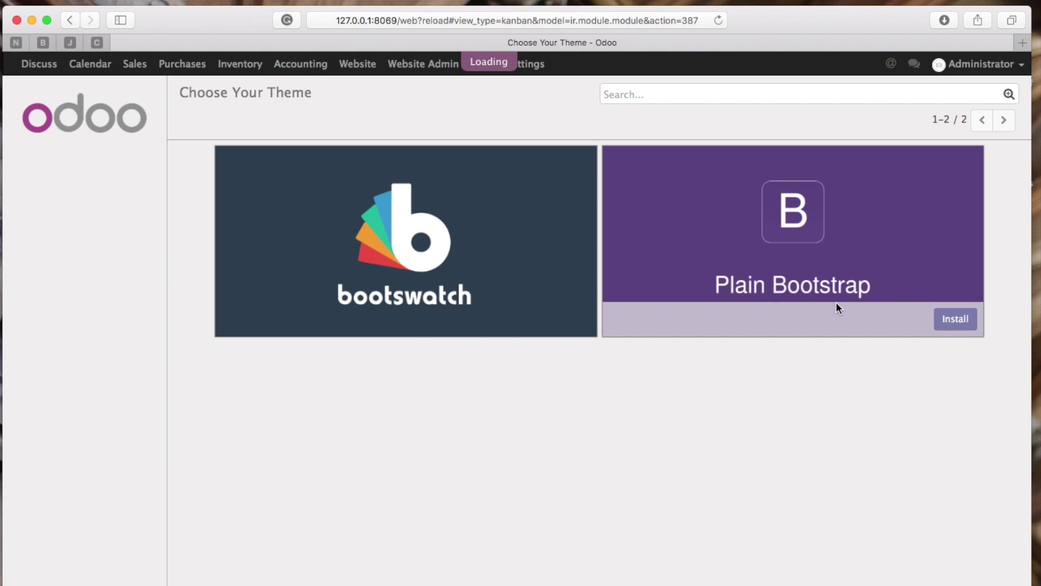
scroll(619, 387, down, 2)
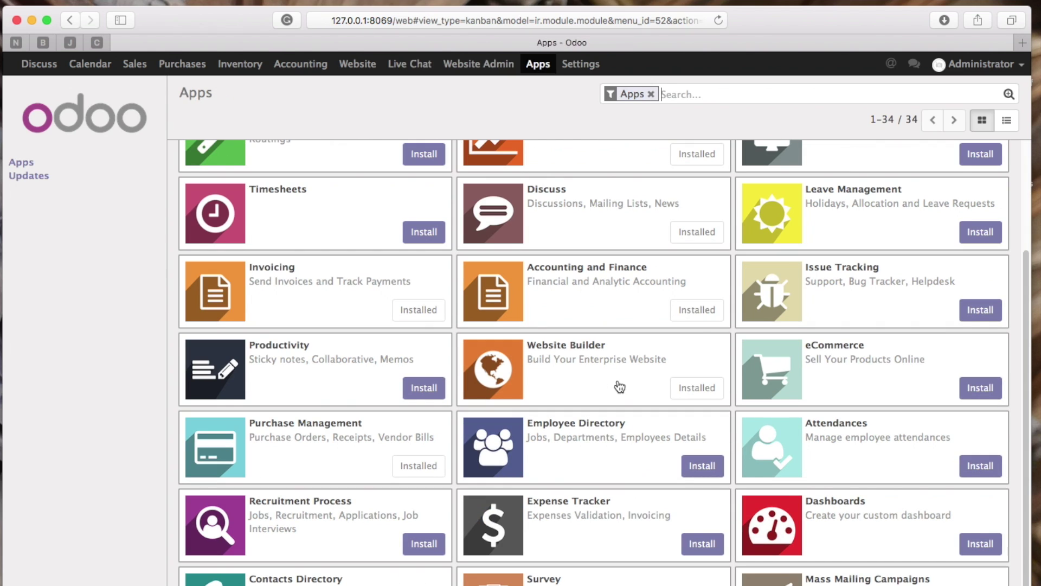
scroll(588, 478, up, 3)
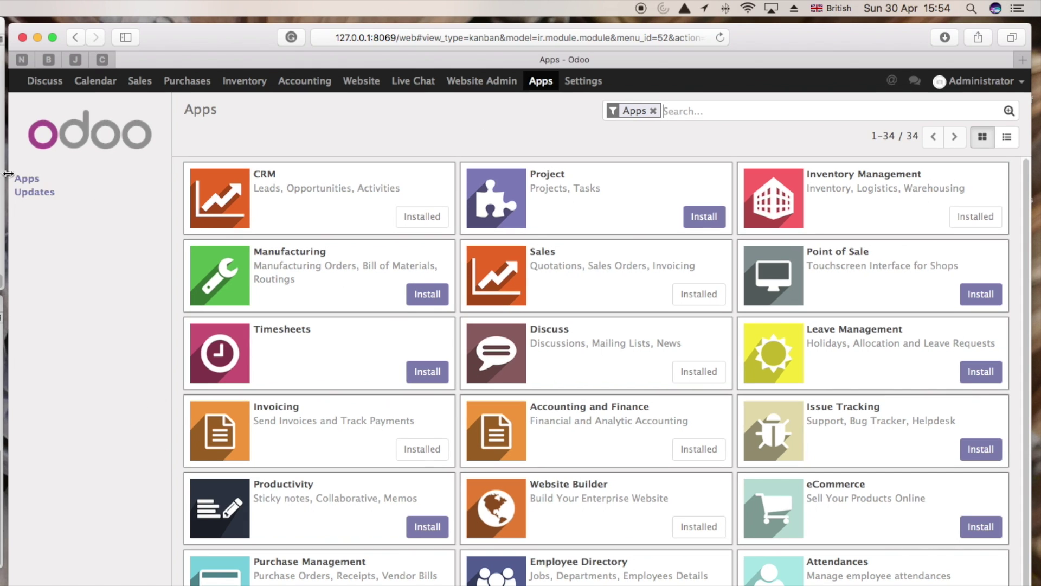
Step: Search the Odoo App store for 'crm cus' and download CRM Custom Fields for 10.0
click(579, 84)
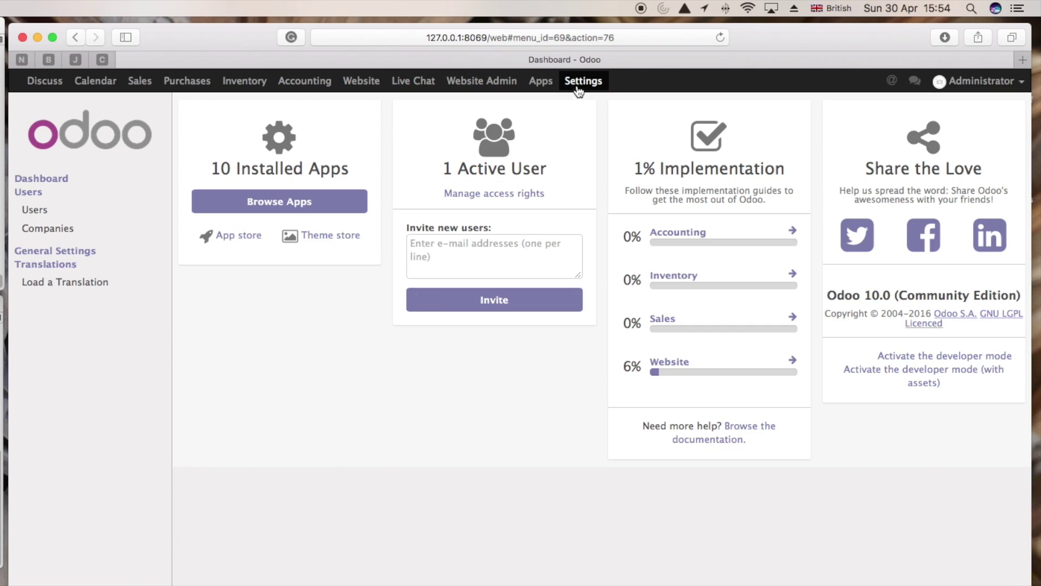
click(242, 237)
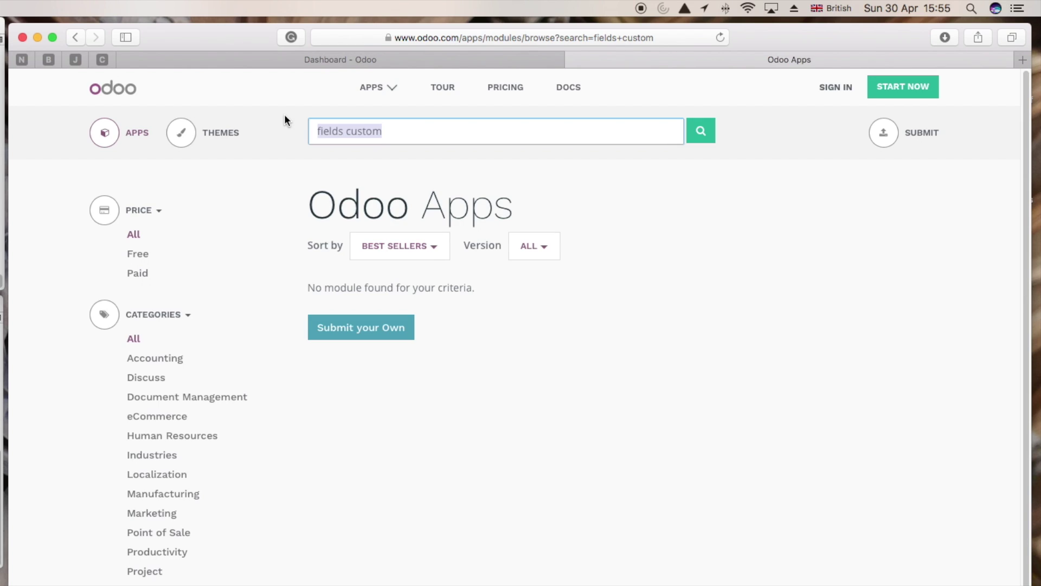
text(crm cus)
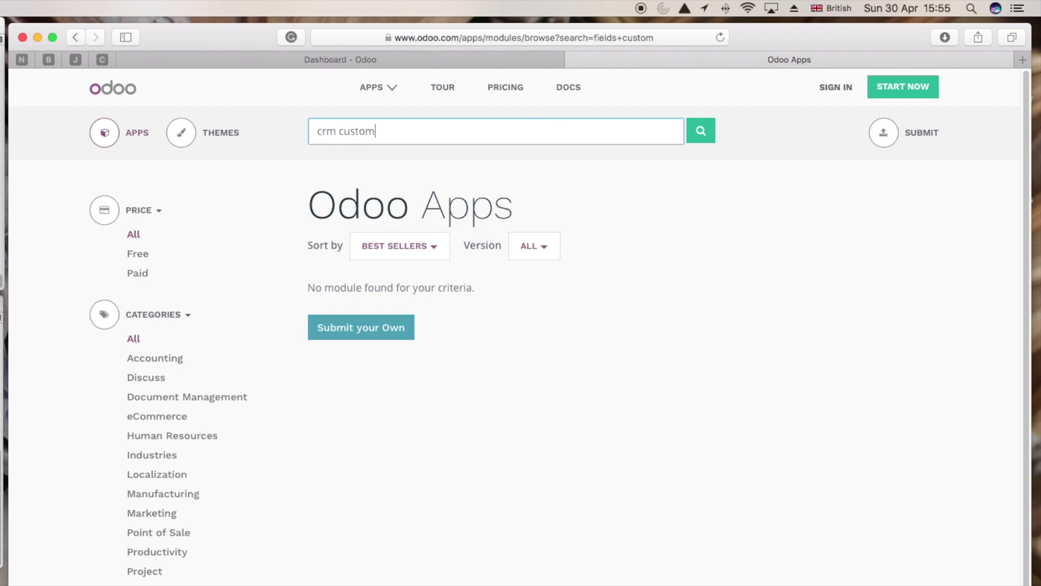
key(Return)
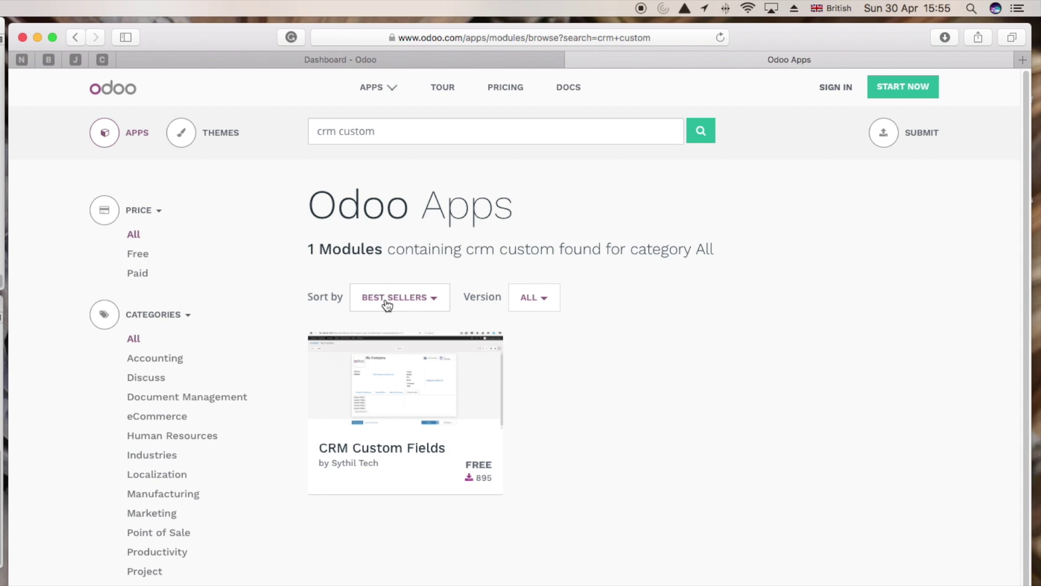
mouse_move(461, 395)
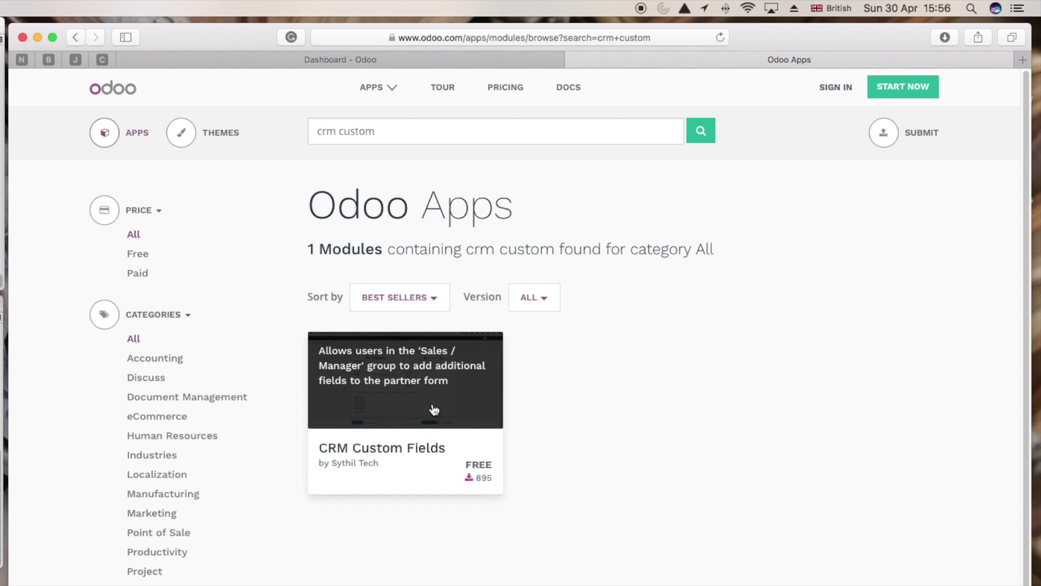
click(476, 454)
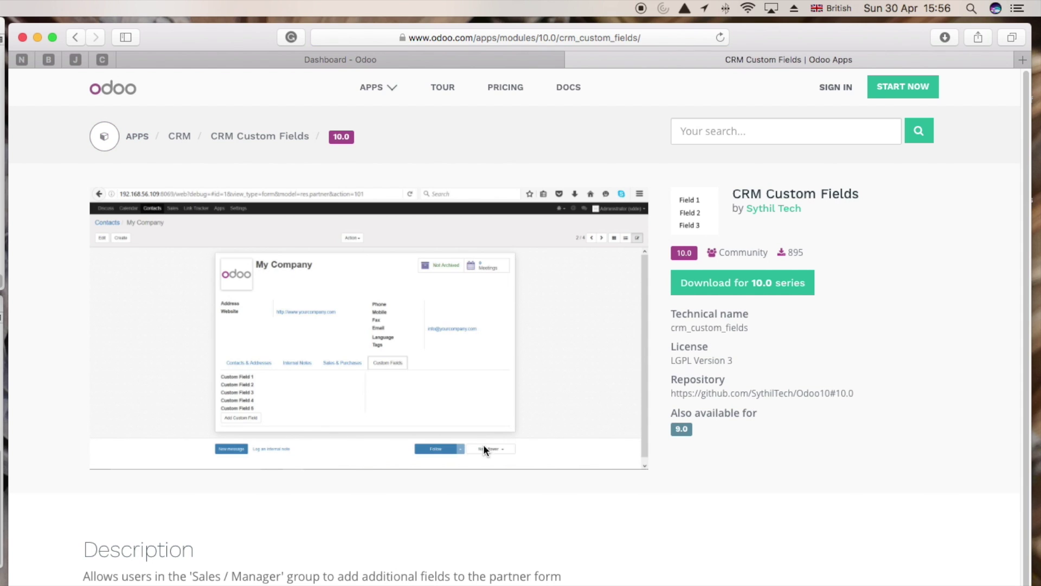
click(765, 281)
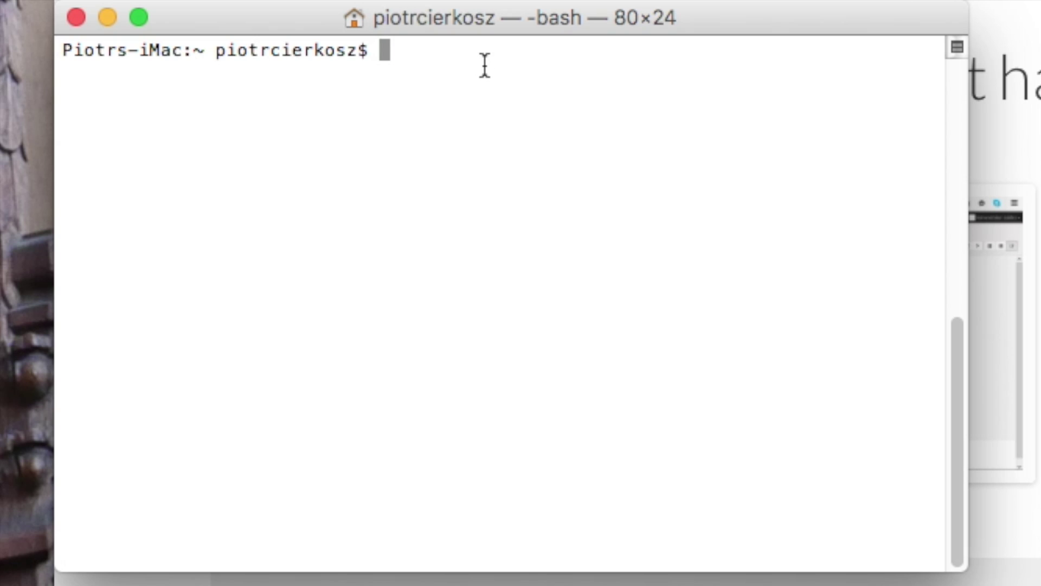
Step: List the home folder with ls, then enter the command cd downloads
text(ls)
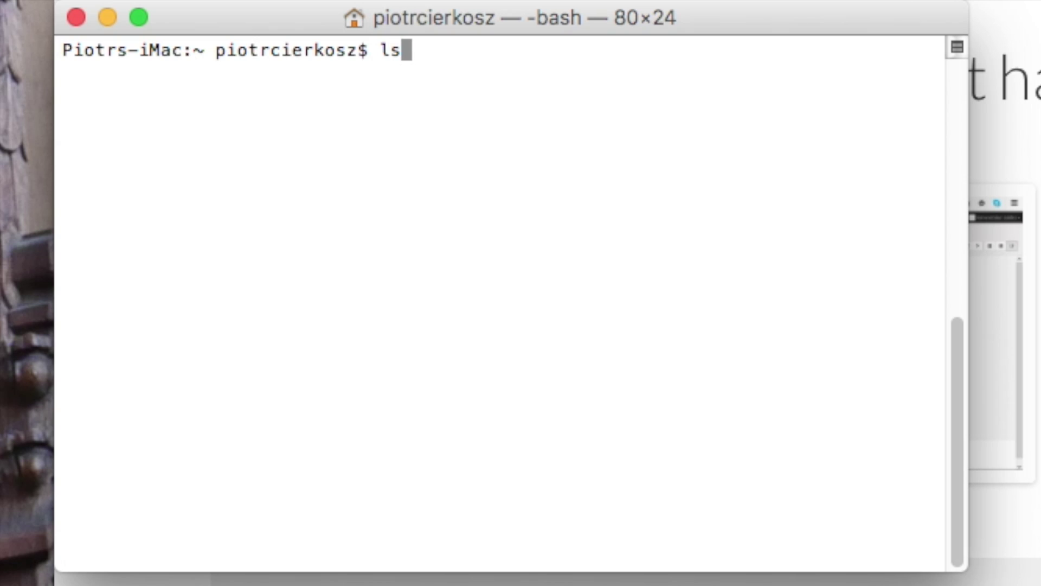
key(Return)
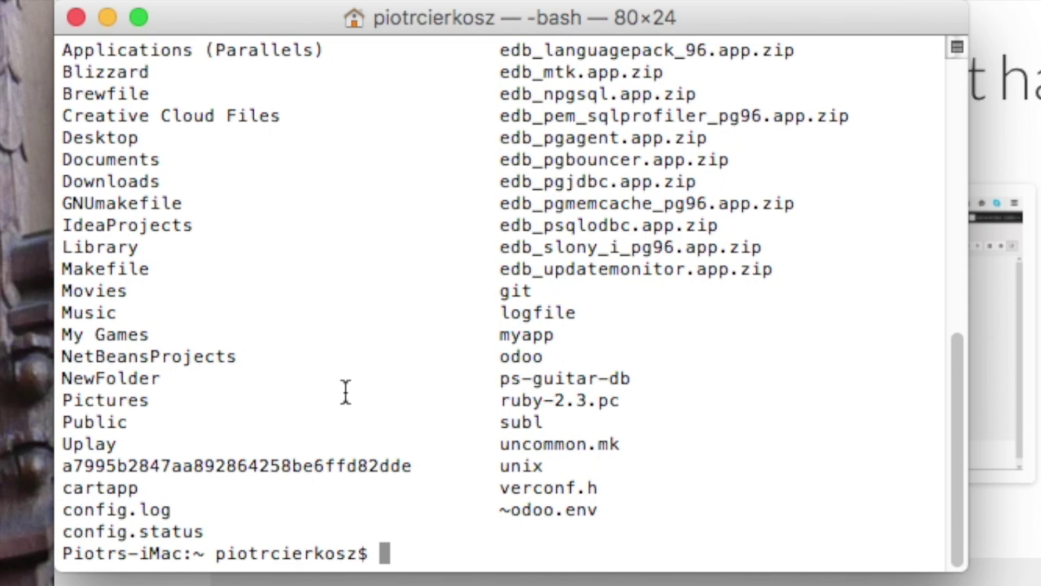
text(cd downloads)
Step: Move into Downloads and place a second Terminal window beneath the first
key(Return)
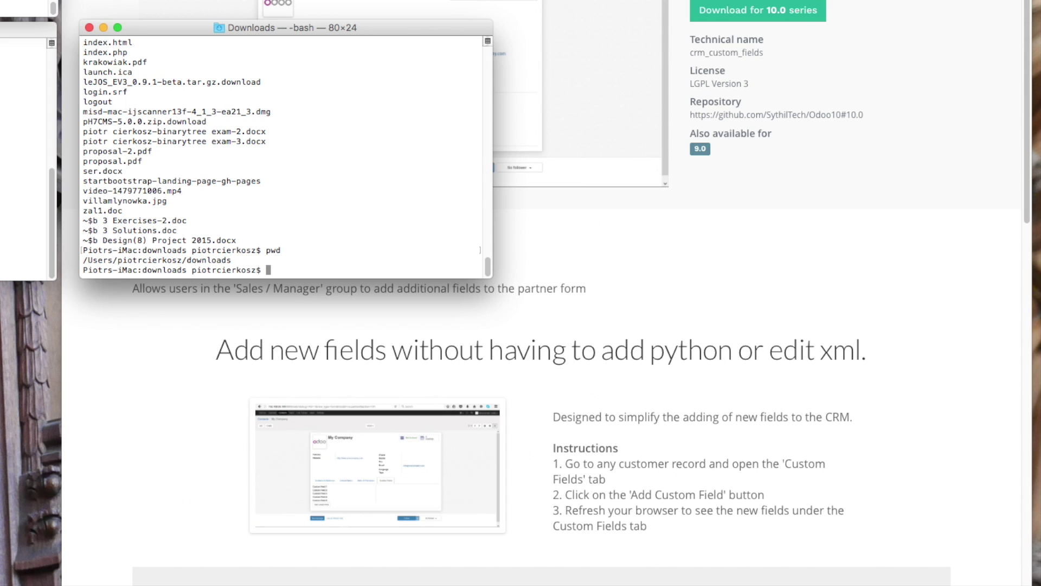
right_click(341, 583)
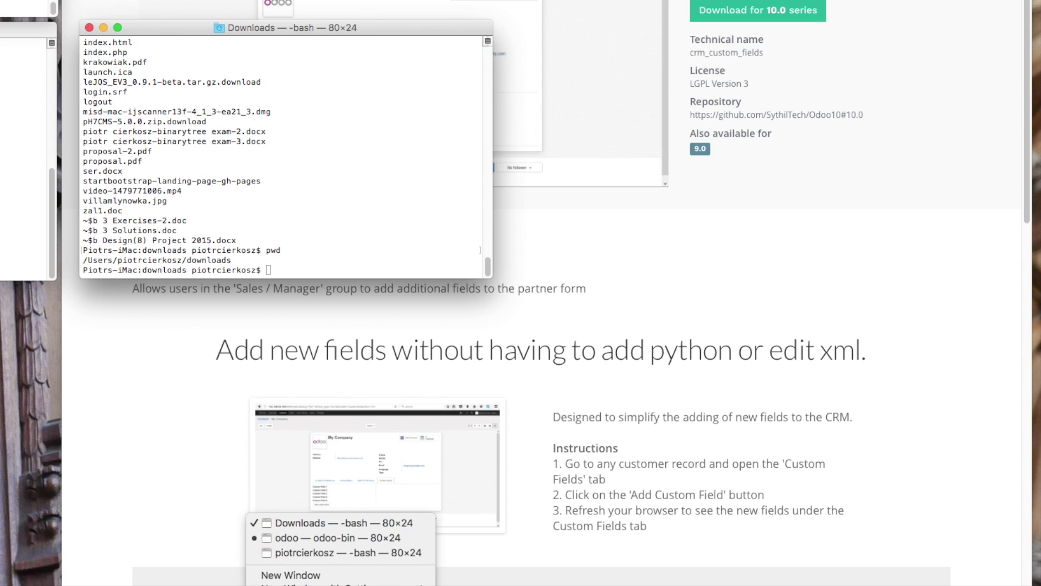
click(313, 578)
drag(214, 286, 412, 294)
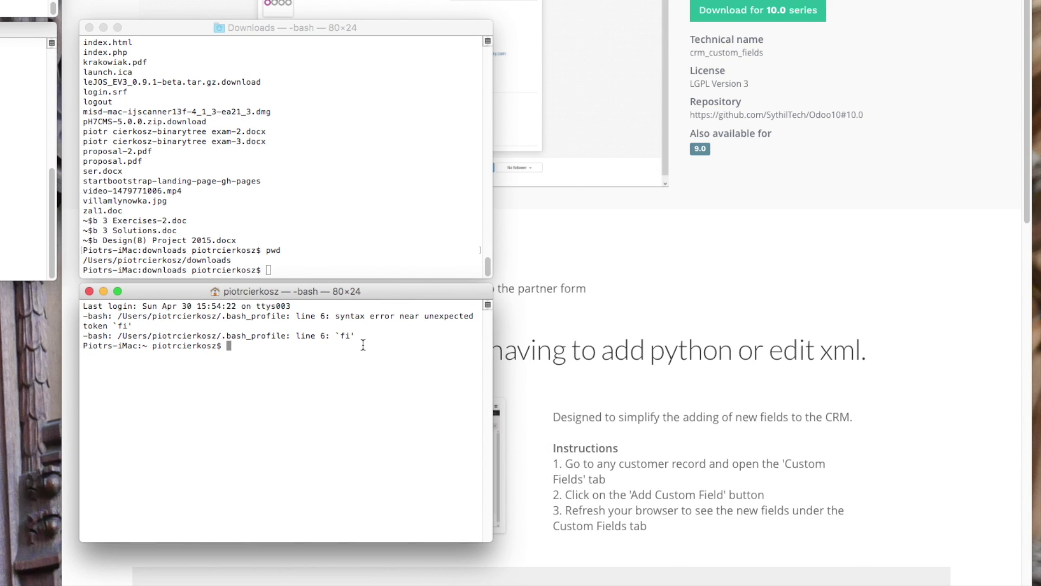
Step: Clear the new window, enter the odoo folder and list its contents
text(clear)
key(Return)
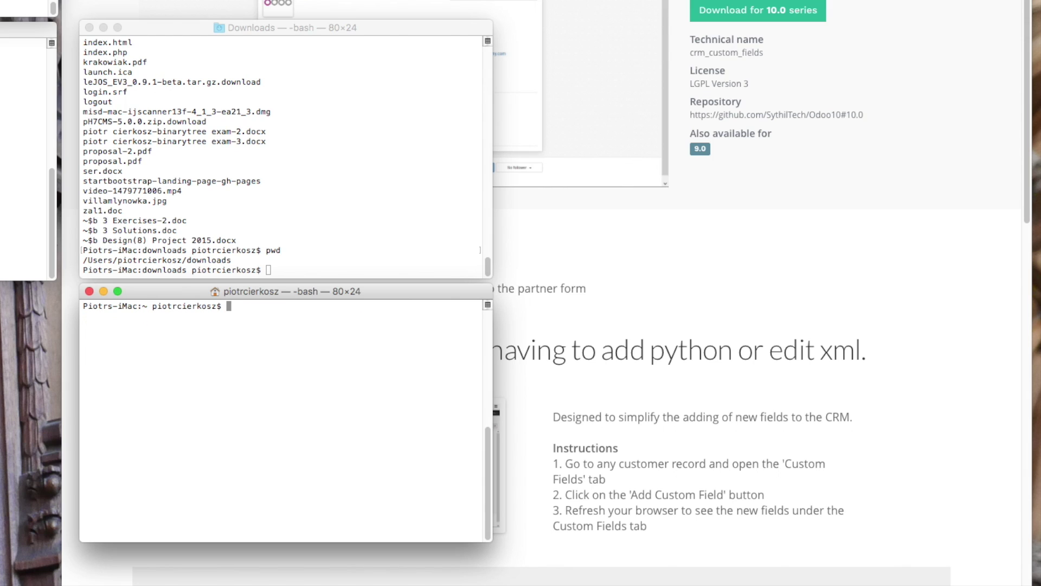
text(cd odoo)
key(Return)
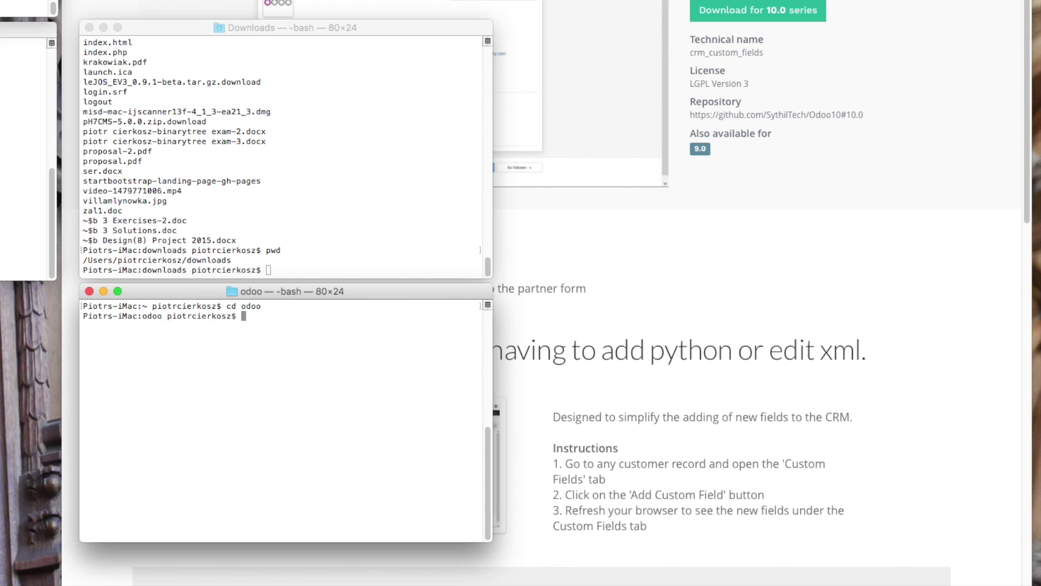
text(ls)
key(Return)
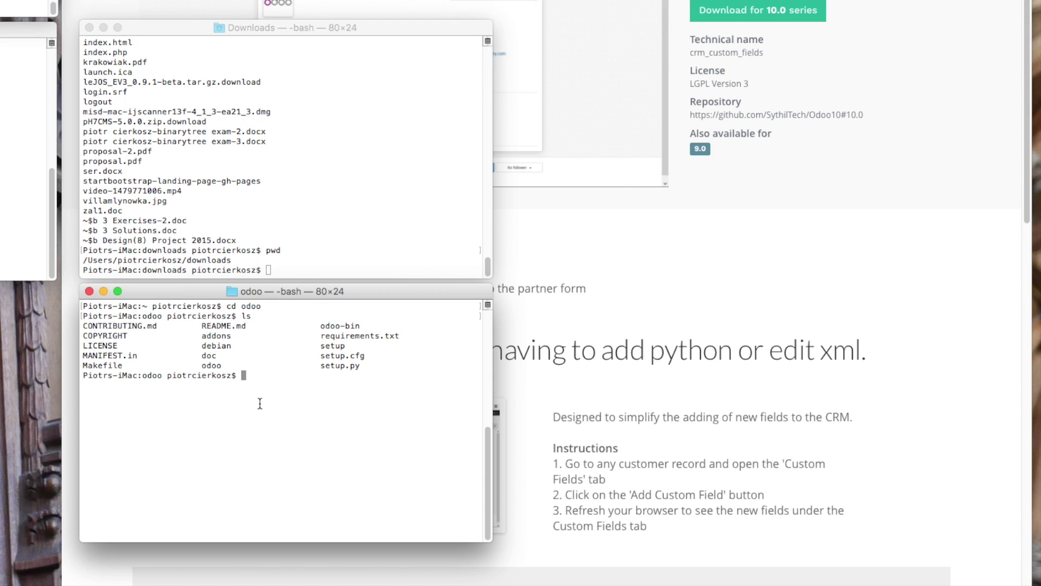
Step: Enter the addons folder, list its modules and print its full path
text(cd addons)
key(Return)
text(ls)
key(Return)
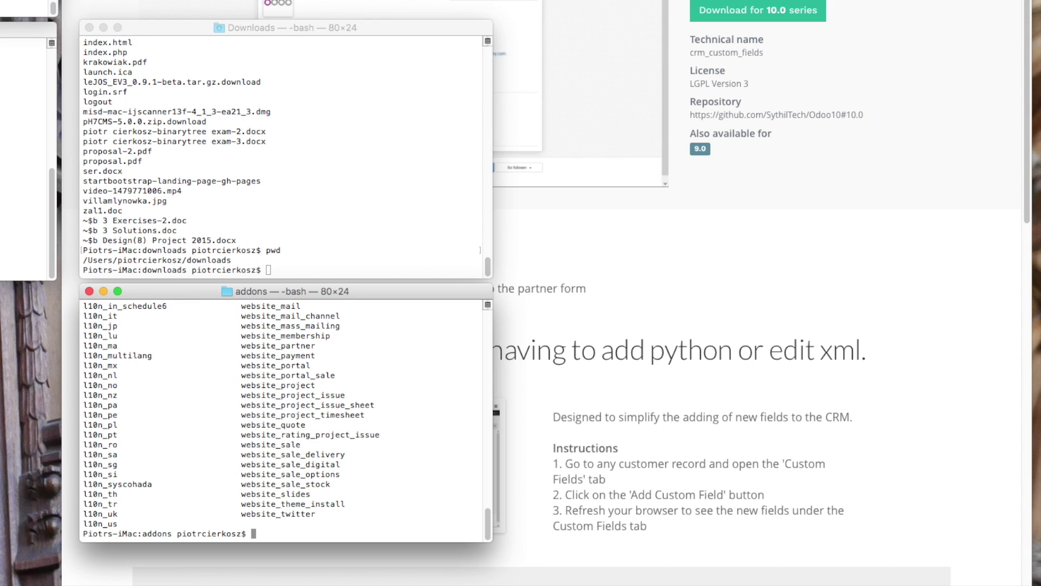
text(pwd)
key(Return)
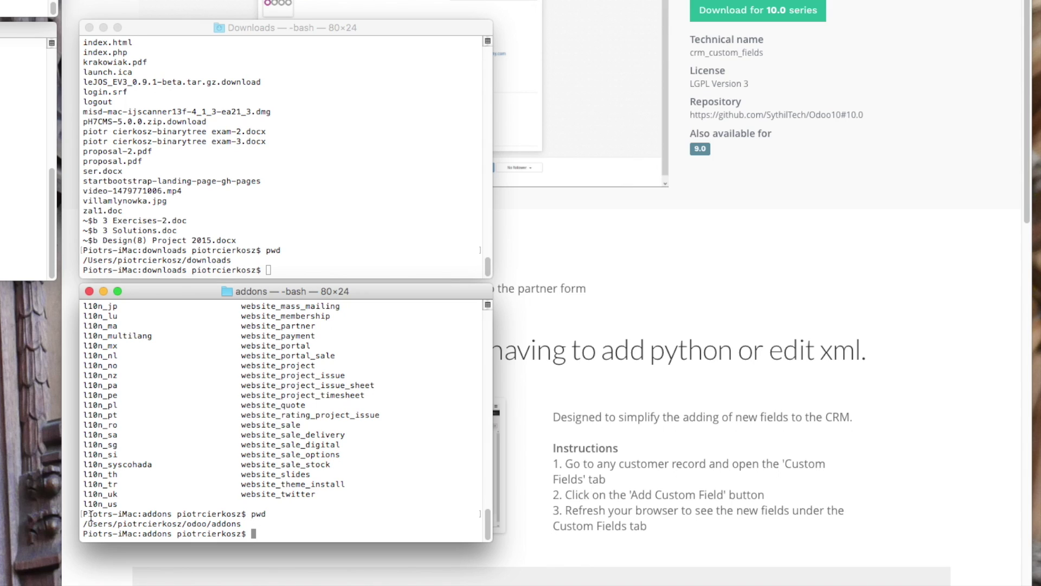
click(300, 267)
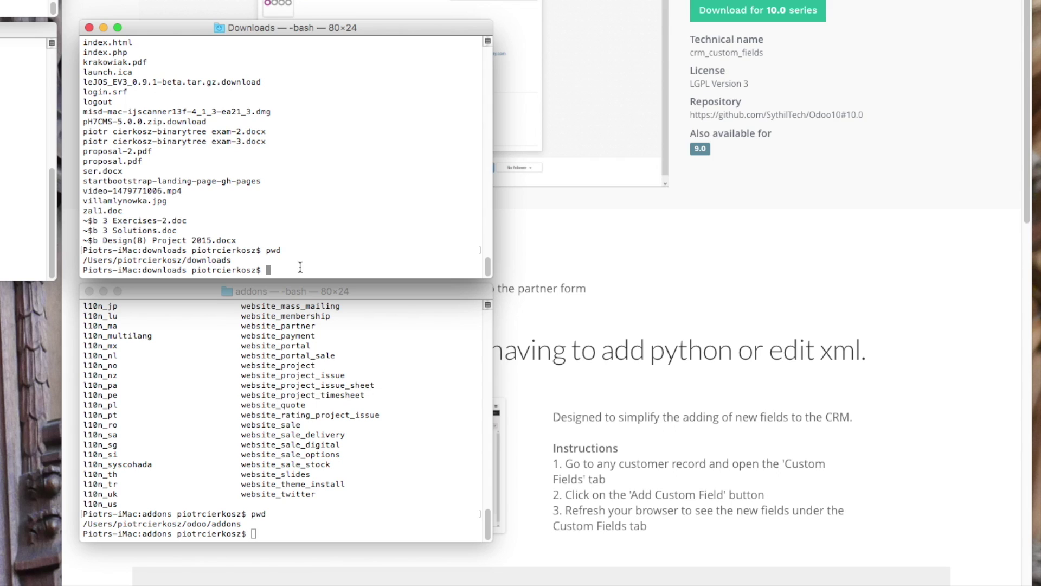
Step: In the Downloads window, start an mv command naming the crm custom fields folder
text(mv)
click(715, 583)
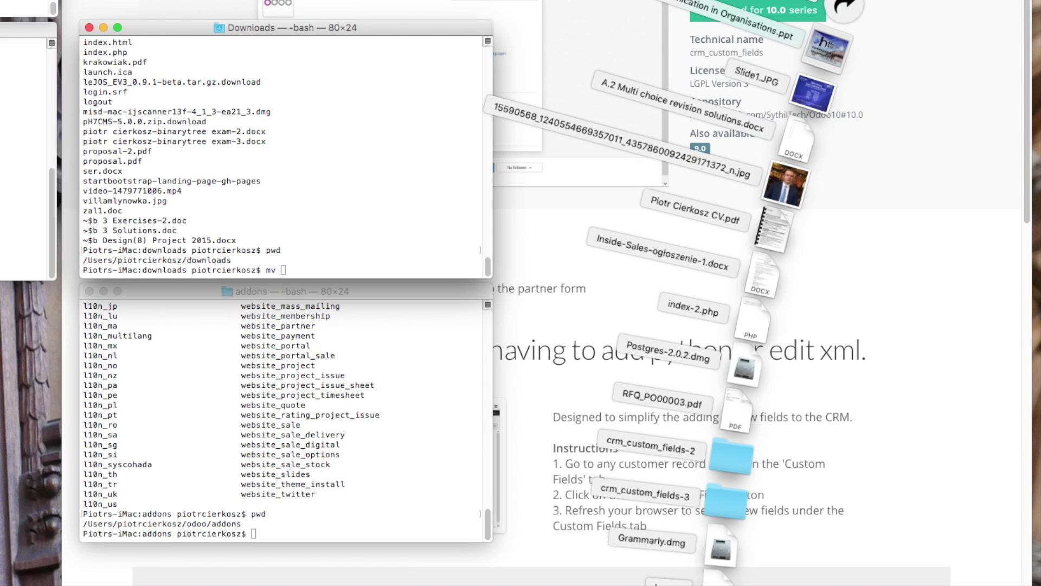
click(300, 271)
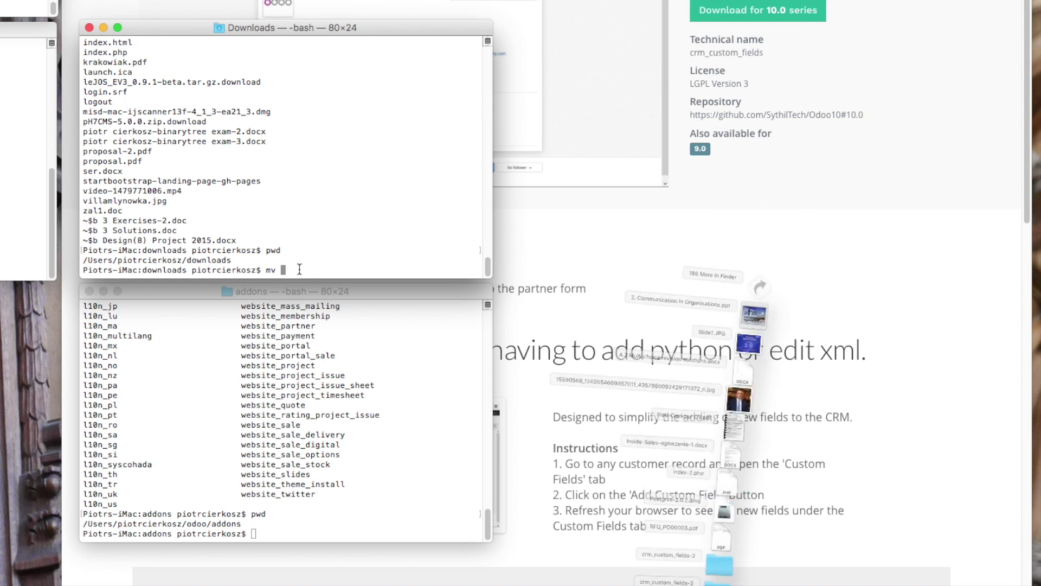
text(crm cu)
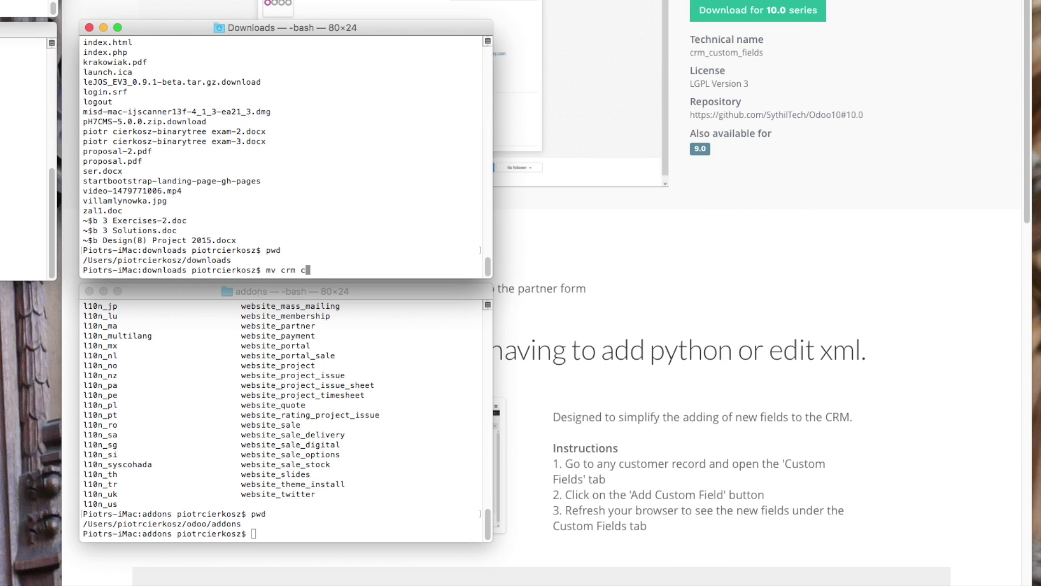
key(BackSpace)
key(BackSpace)
key(BackSpace)
text(-C)
key(BackSpace)
key(BackSpace)
text(-custom_fields)
Step: Add the addons path, correct the name to crm_custom_fields and run the move
double_click(239, 523)
drag(238, 523, 352, 260)
key(Left)
key(Left)
key(Left)
key(Left)
key(Left)
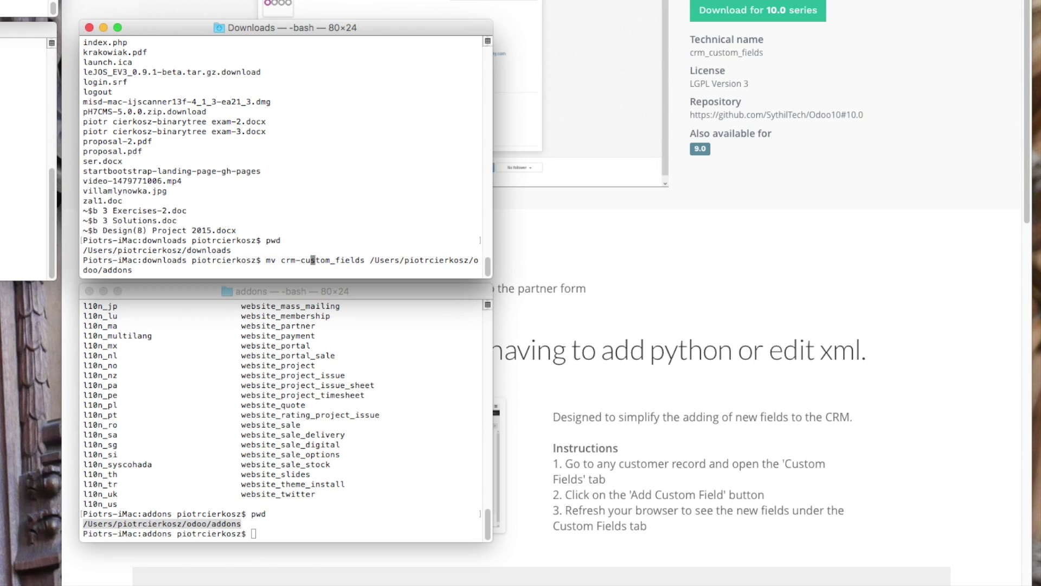
key(BackSpace)
text(_)
key(Return)
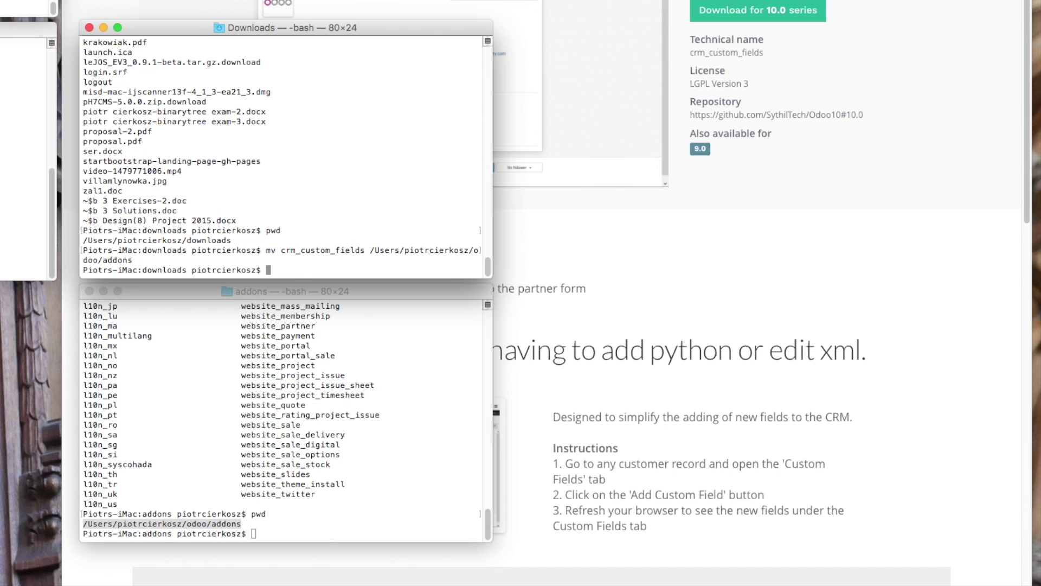
click(264, 533)
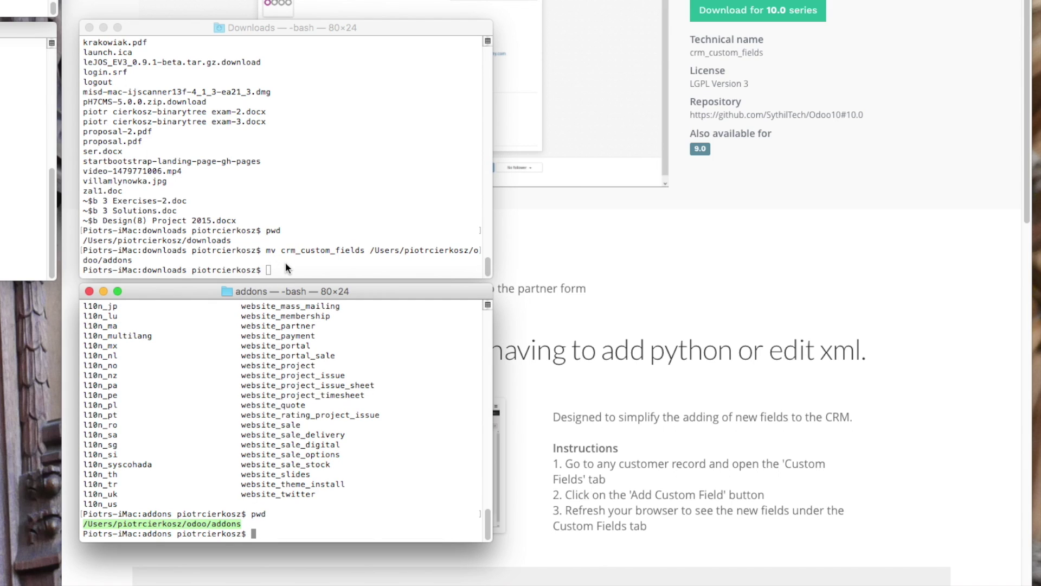
Step: Re-list the addons folder with ls and scroll back to the crm modules
click(283, 533)
text(ls\)
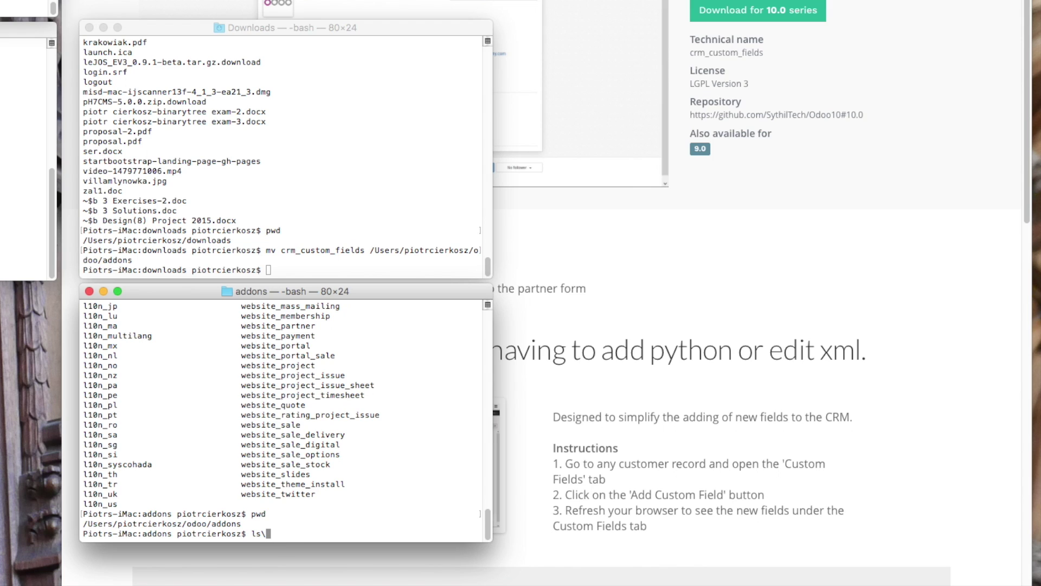
key(BackSpace)
key(Return)
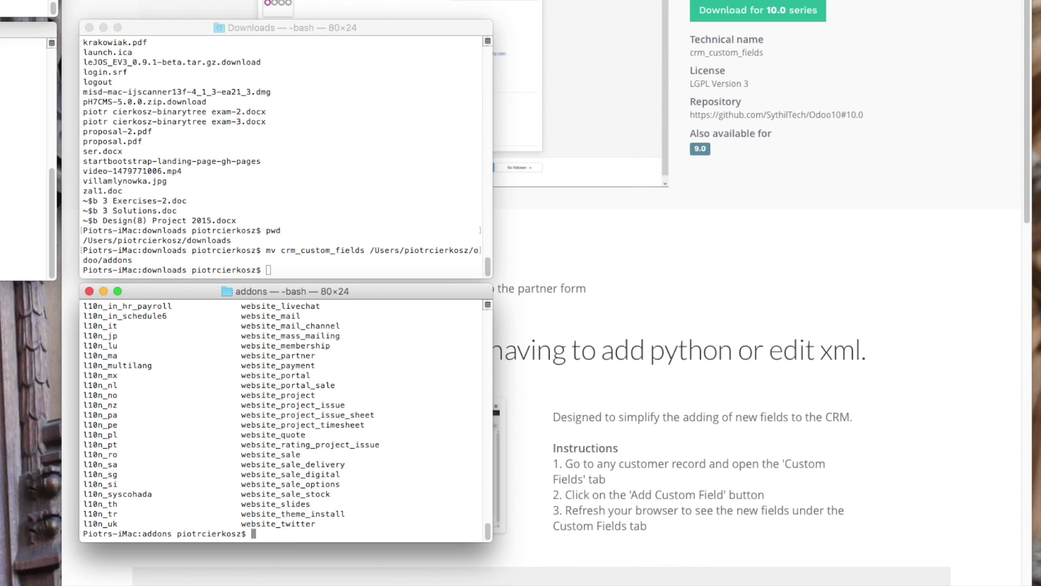
scroll(306, 468, up, 10)
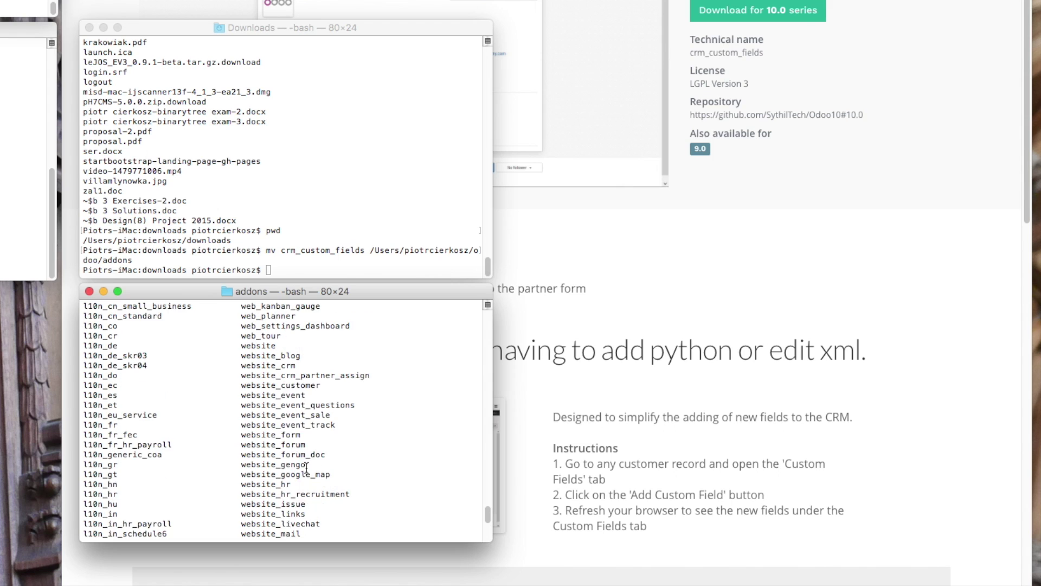
scroll(306, 468, up, 20)
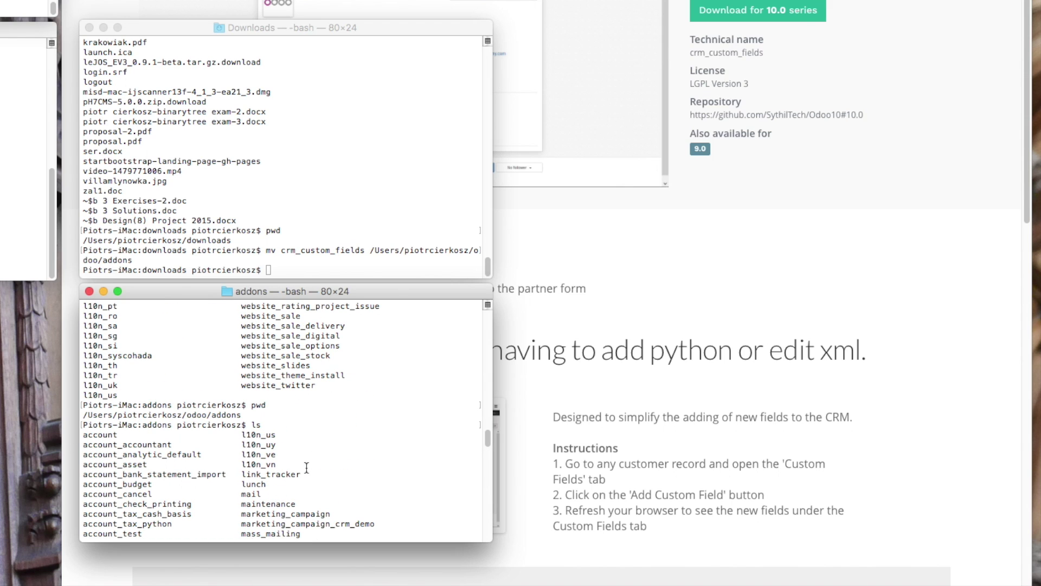
scroll(306, 468, up, 15)
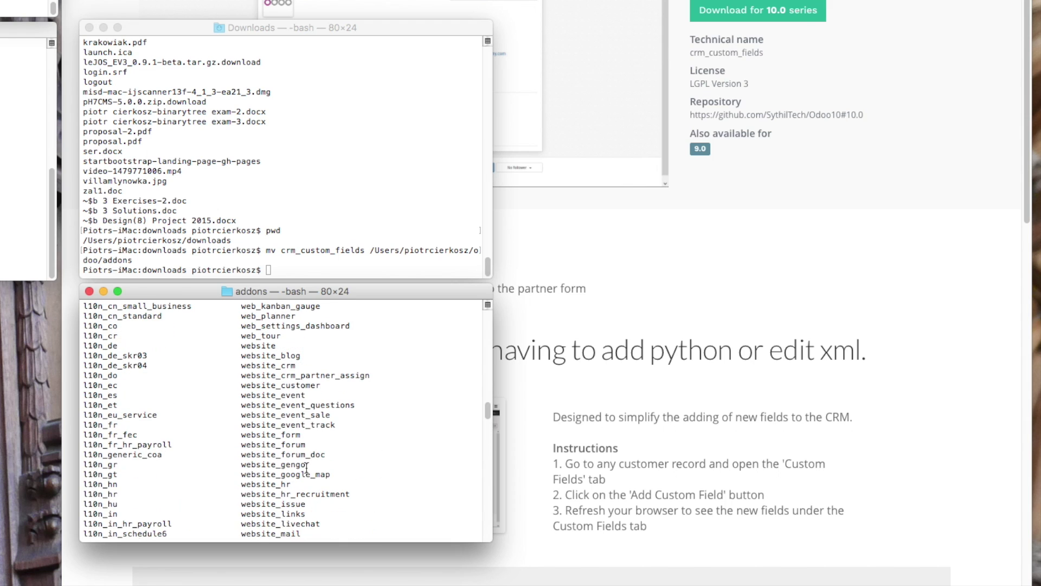
scroll(306, 467, up, 20)
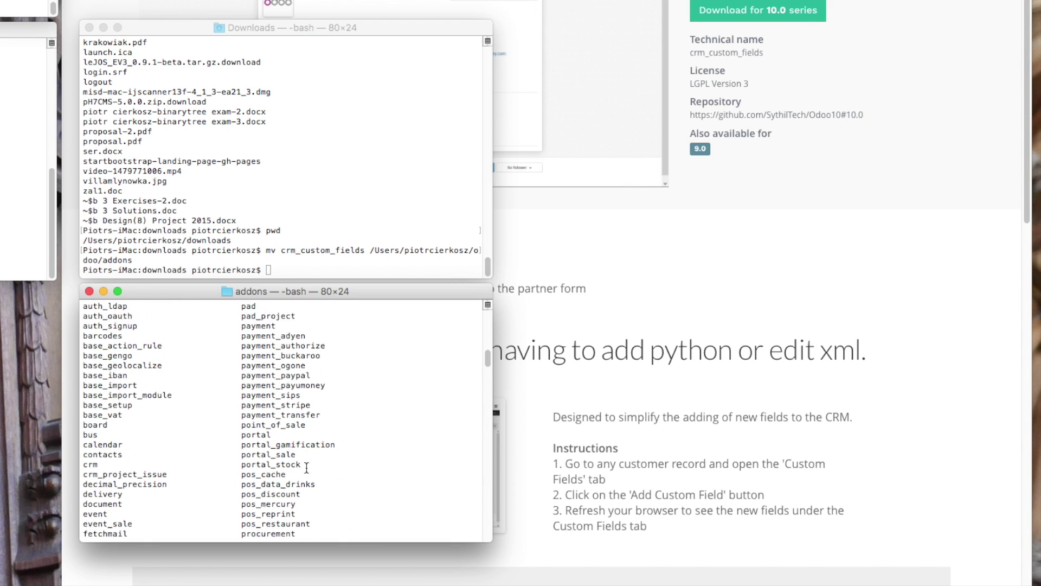
scroll(307, 468, down, 10)
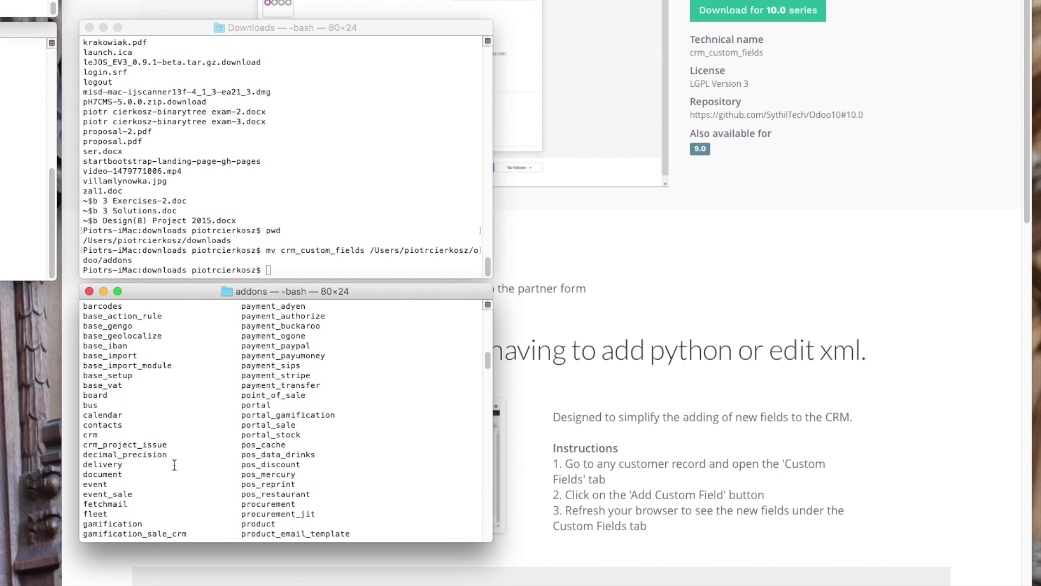
drag(168, 445, 116, 446)
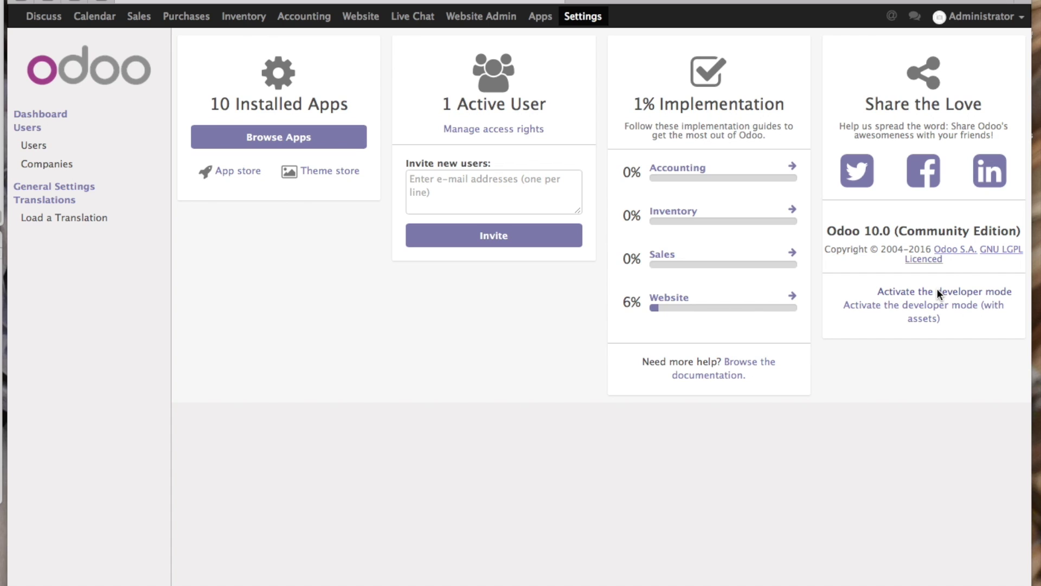
Step: Activate developer mode, then run Update Apps List from the Apps page
click(937, 291)
click(605, 16)
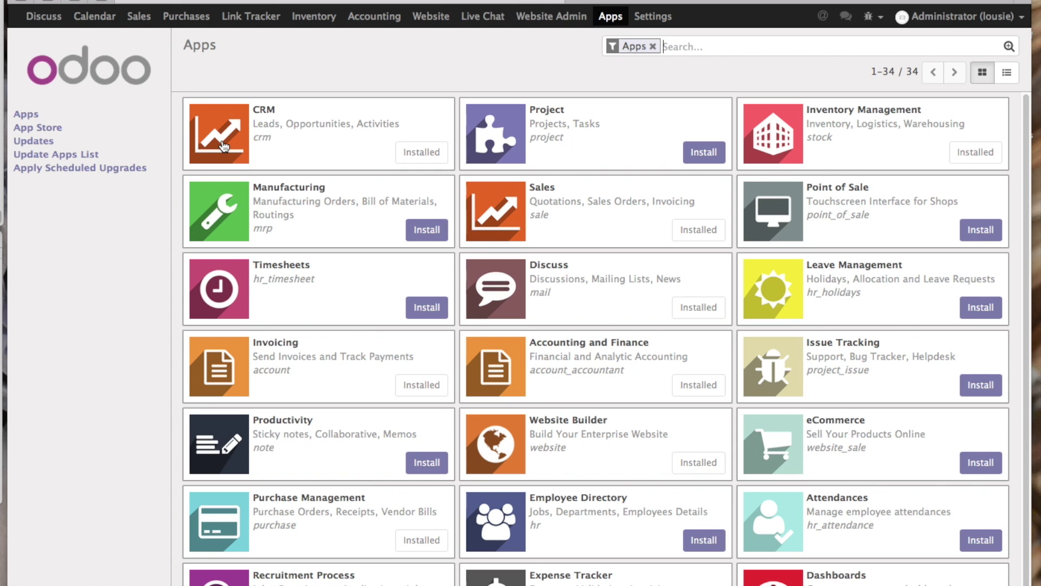
click(81, 155)
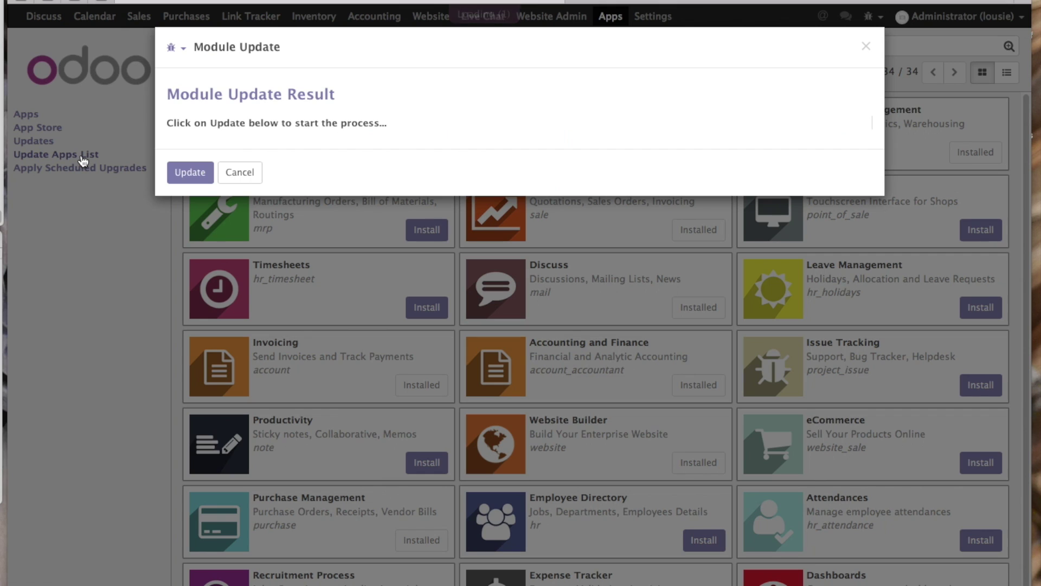
click(187, 173)
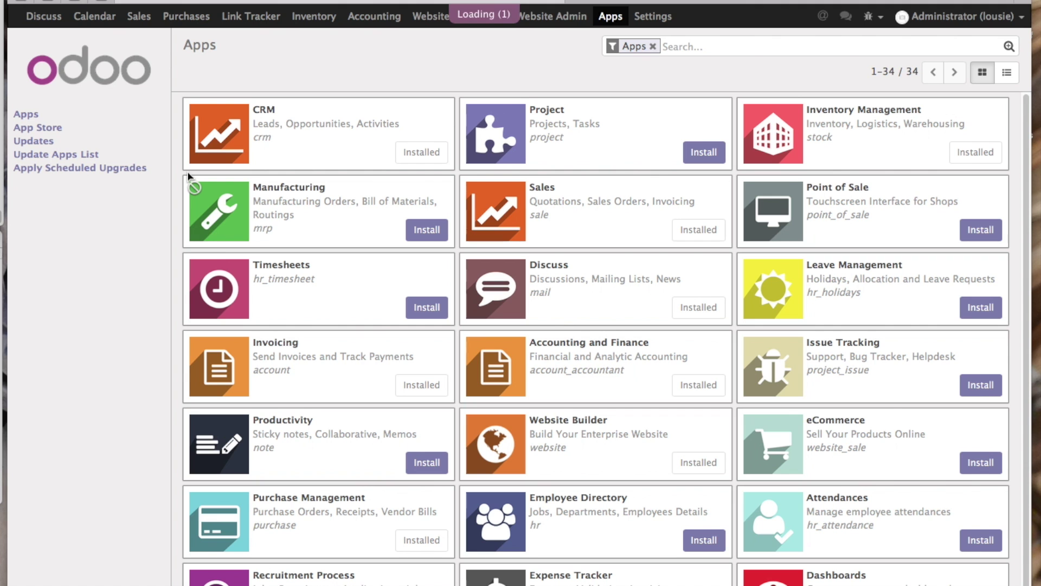
Step: Clear the Apps filter, search modules for 'crm', and install CRM Custom Fields
click(653, 47)
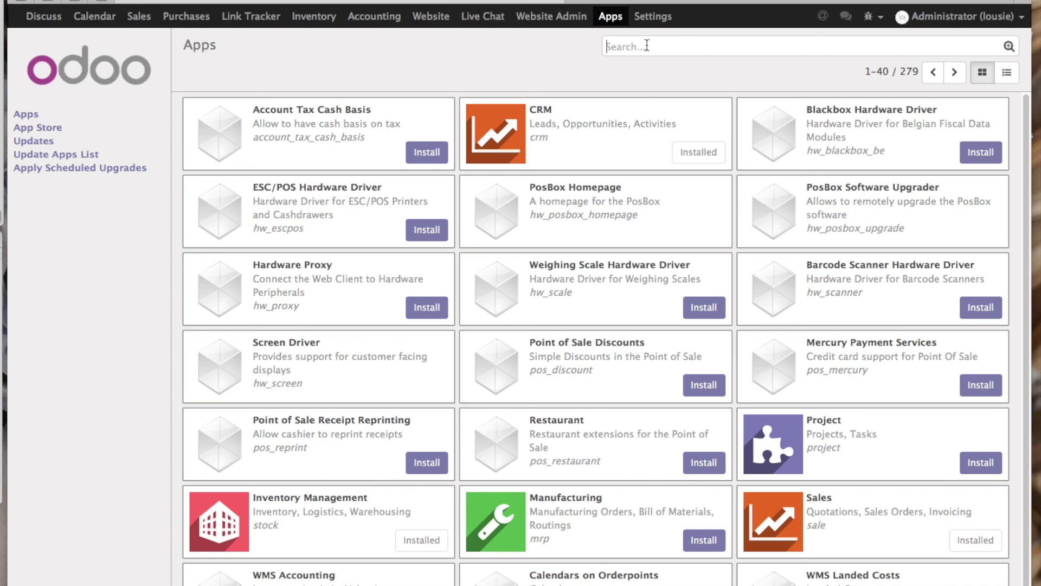
text(cr)
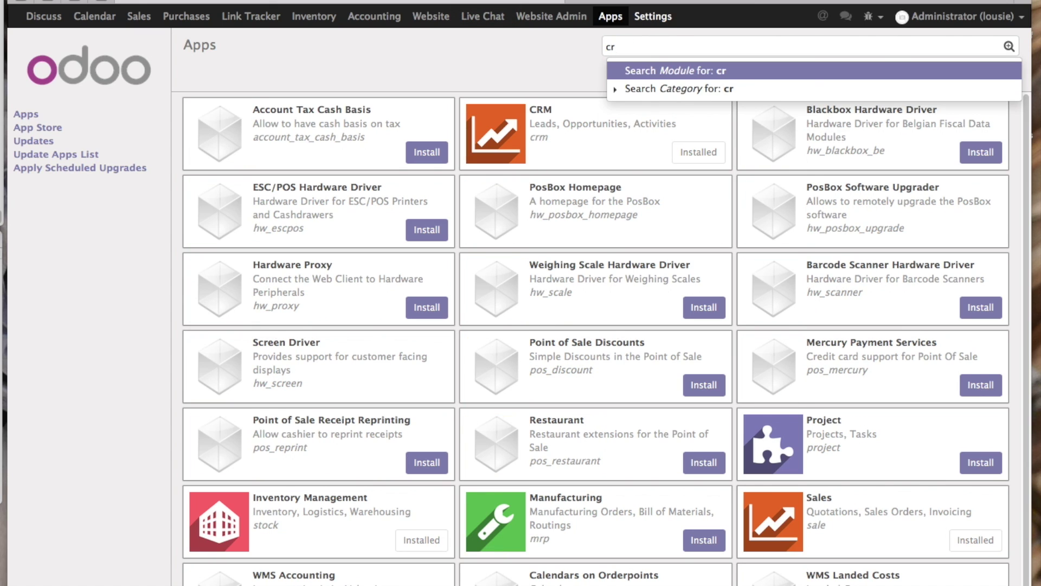
text(m)
key(Return)
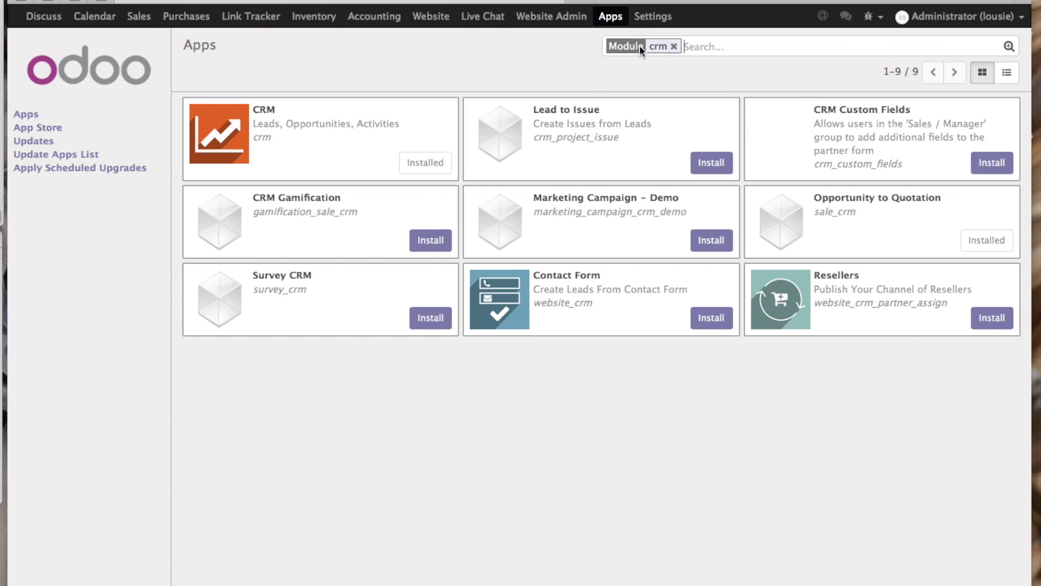
click(990, 164)
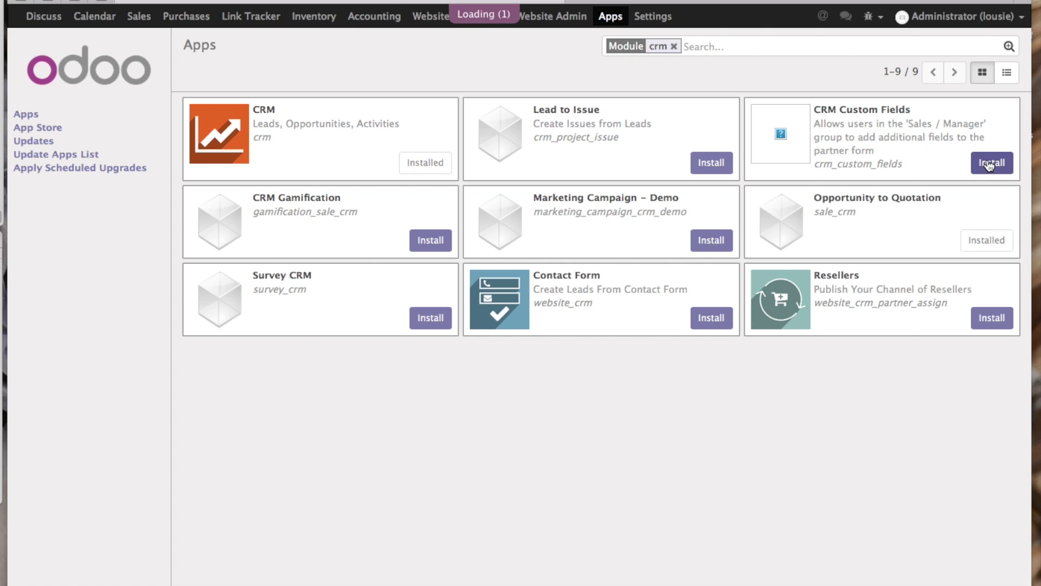